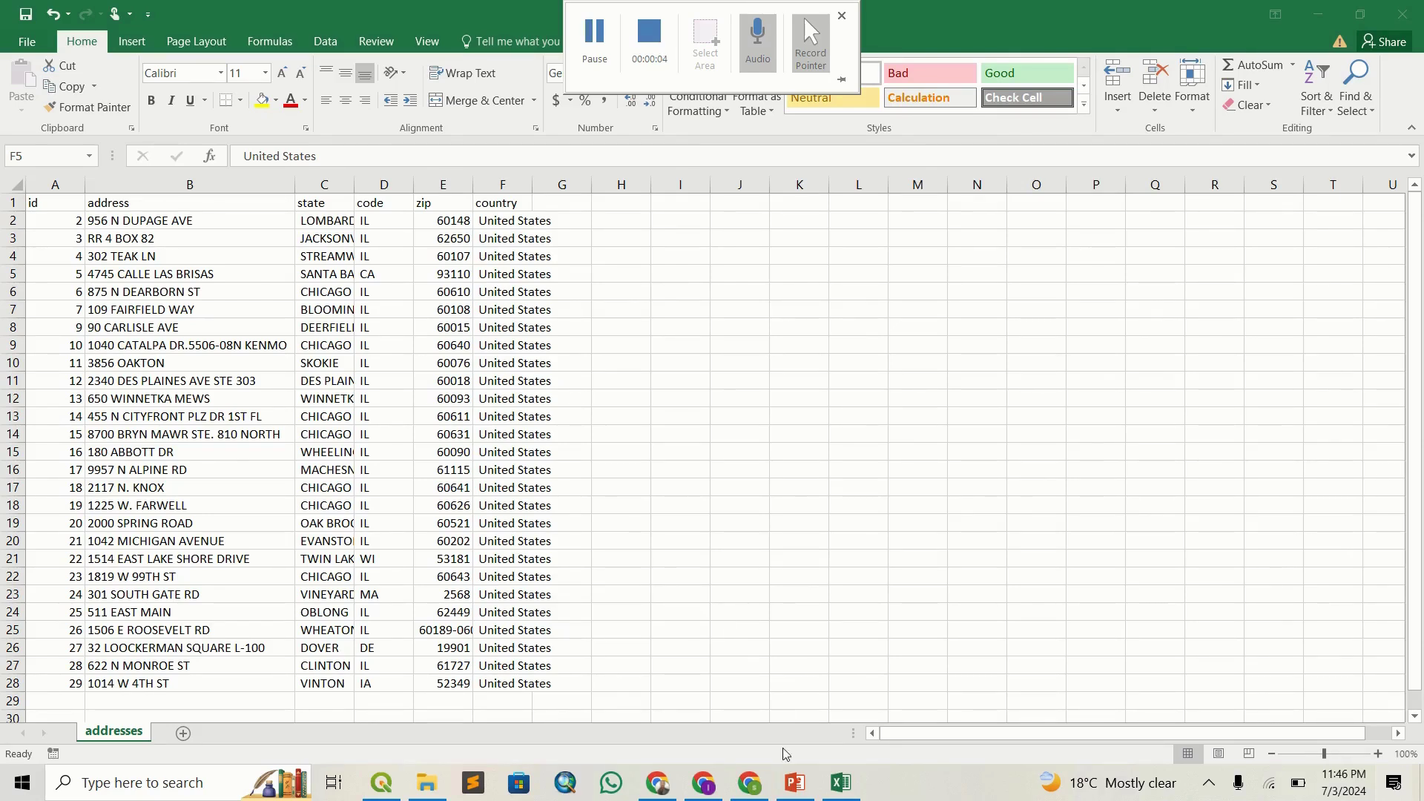
Show the 'GEOCODING ADDRESS - QGIS' title slide, then bring addresses.csv back up in Excel
{"action": "left_click", "coordinate": [794, 783]}
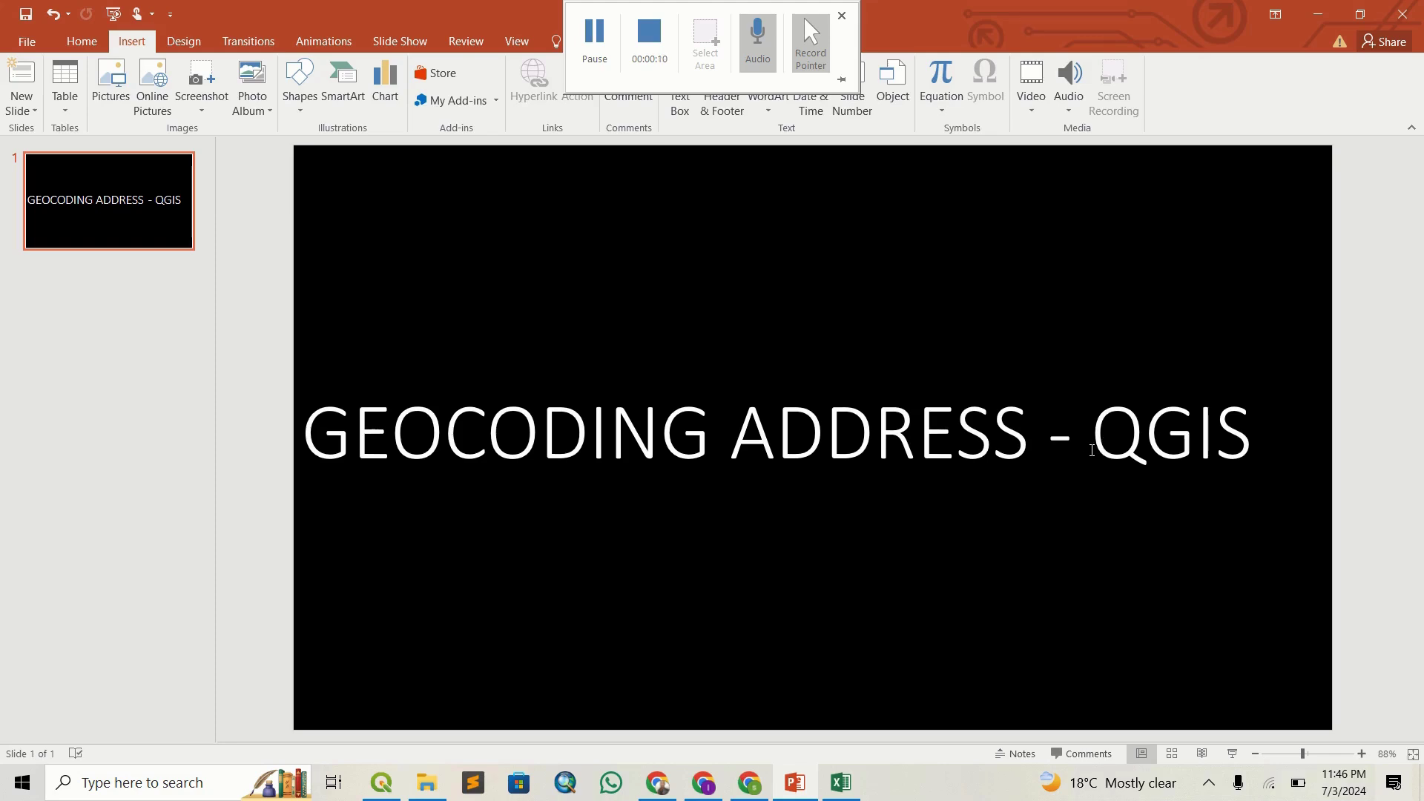
{"action": "left_click", "coordinate": [841, 782]}
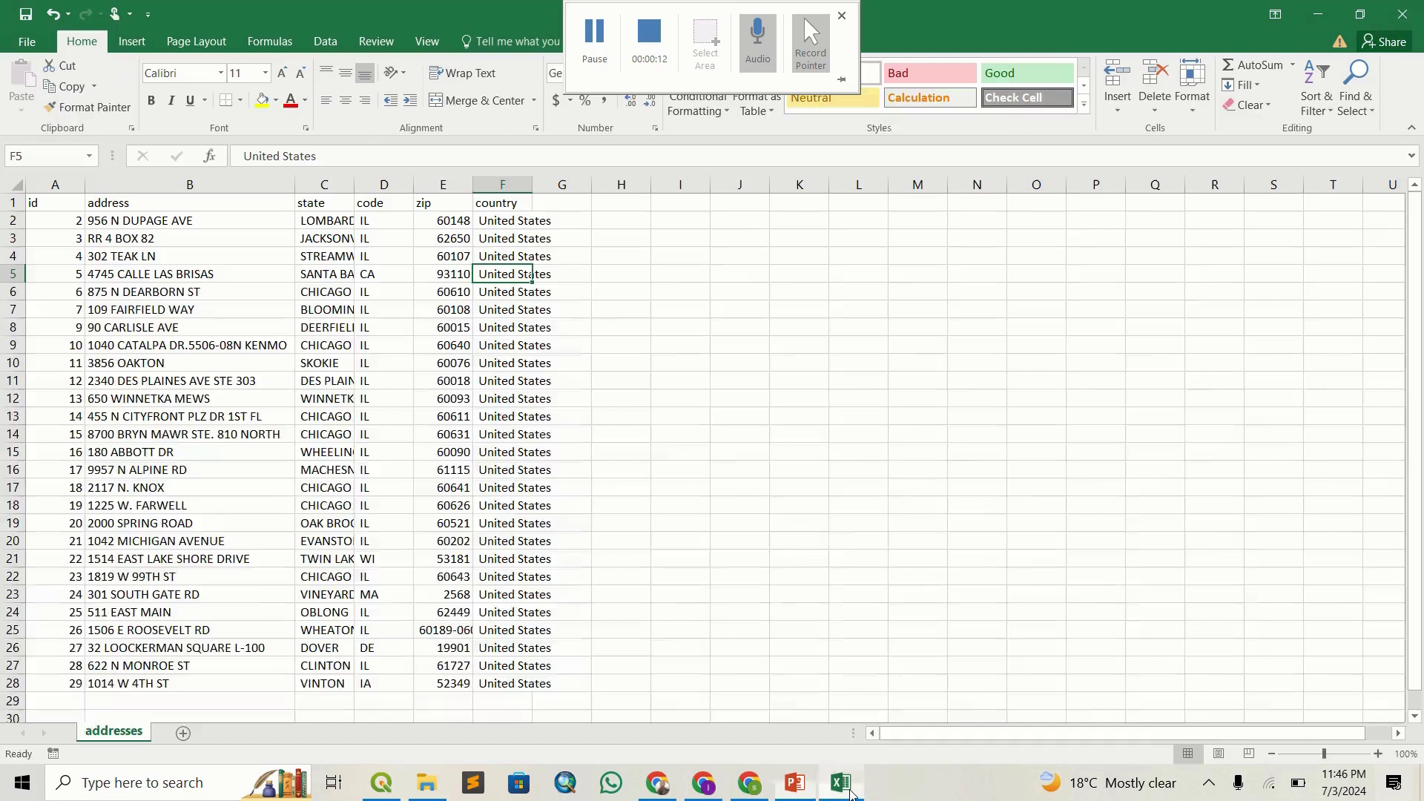
{"action": "left_click", "coordinate": [71, 203]}
{"action": "left_click", "coordinate": [122, 207]}
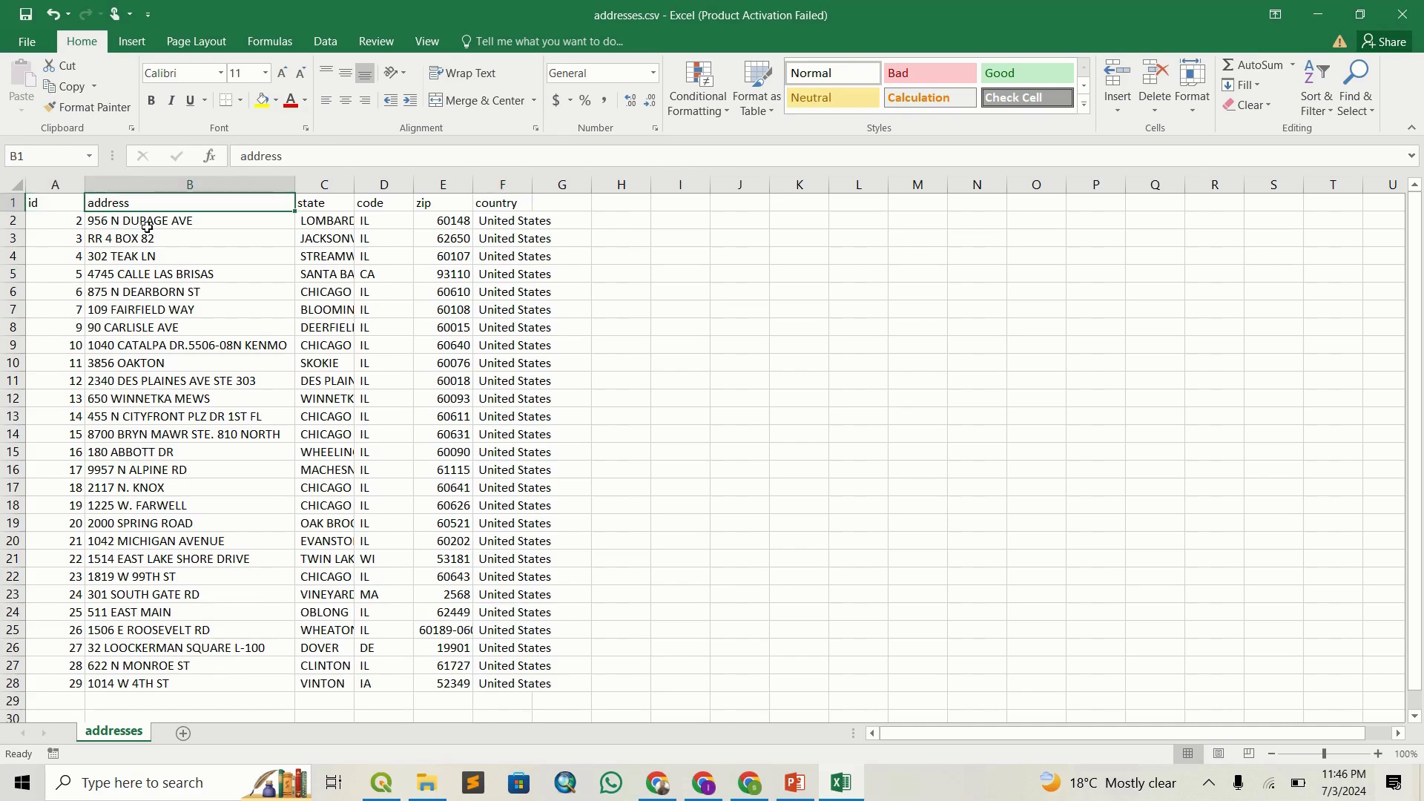
{"action": "left_click", "coordinate": [149, 227]}
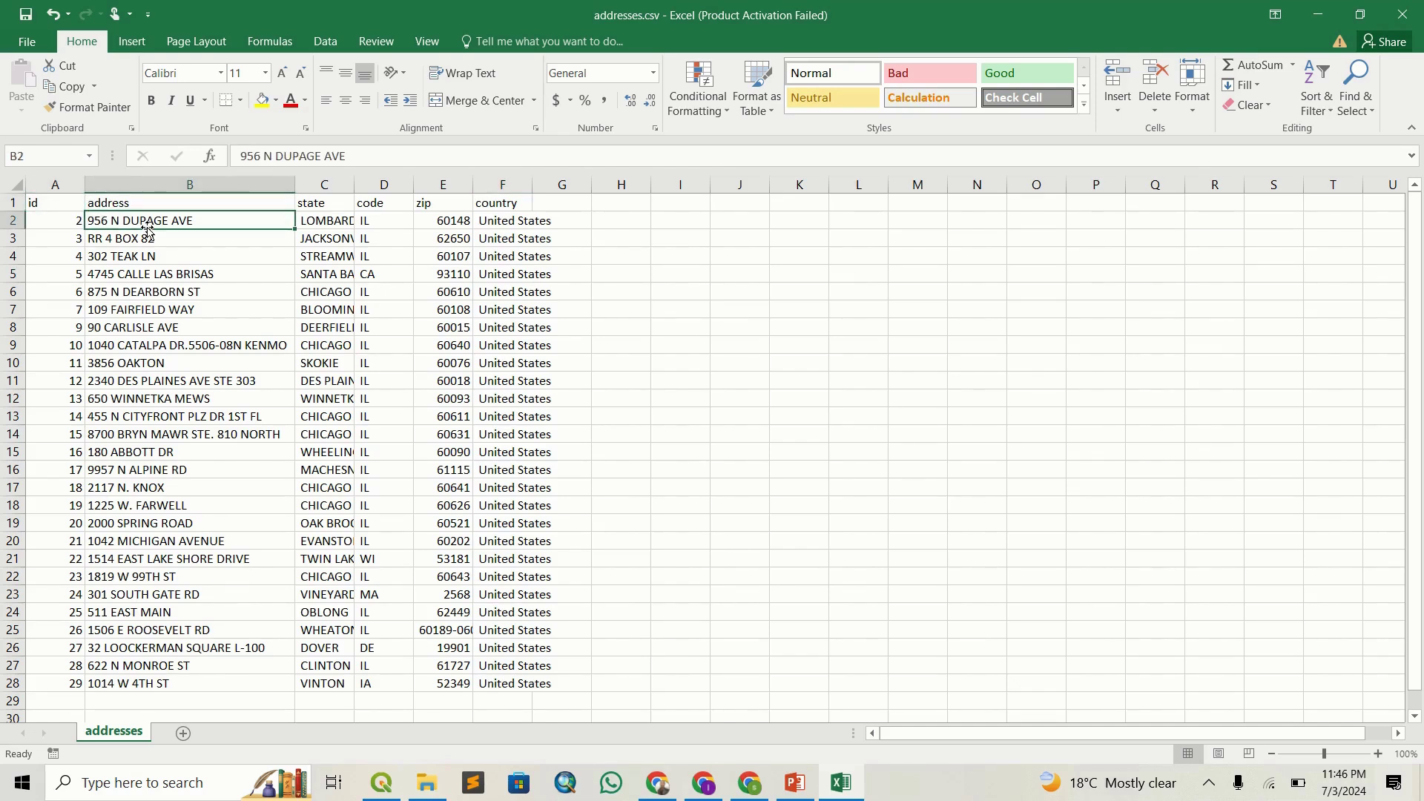
{"action": "left_click", "coordinate": [317, 216]}
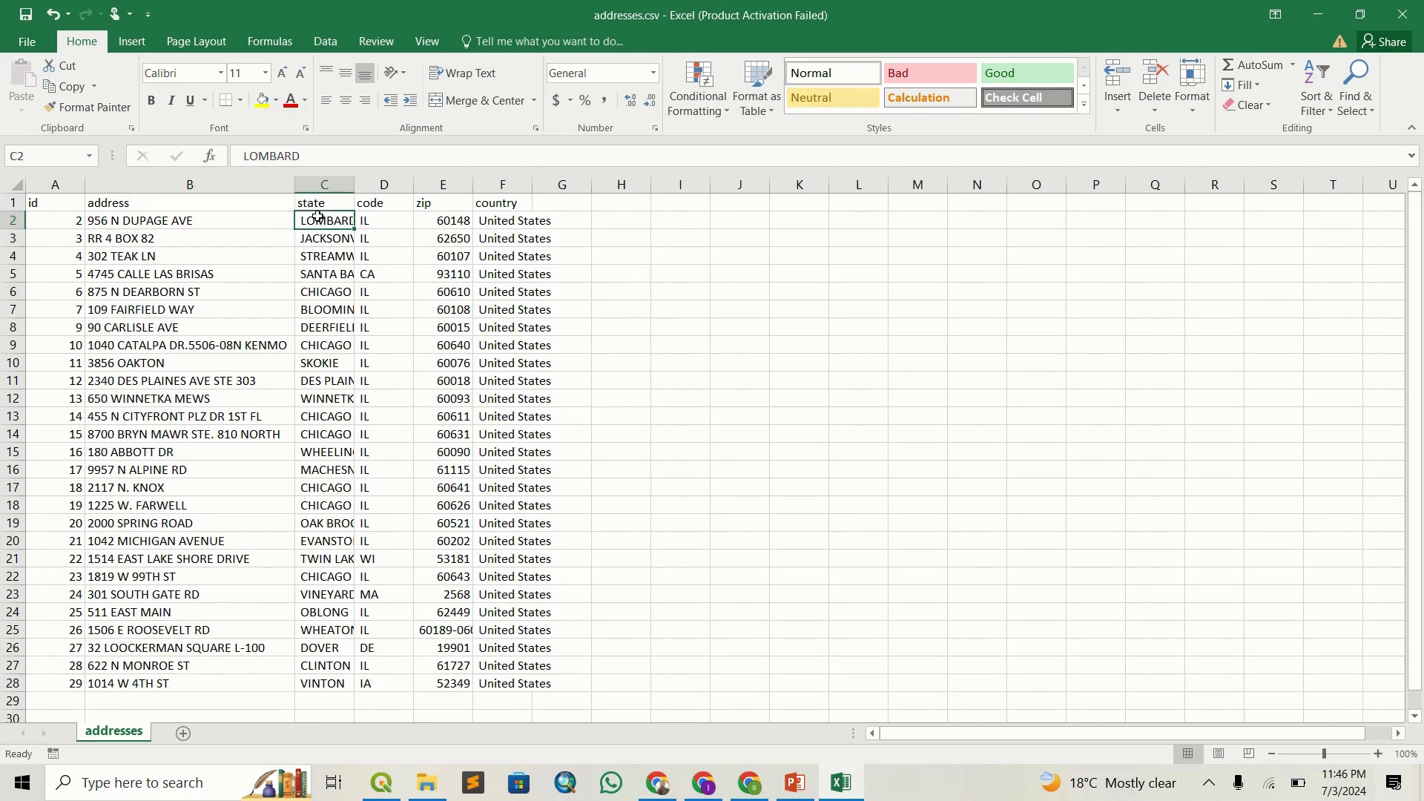
{"action": "left_click", "coordinate": [378, 217]}
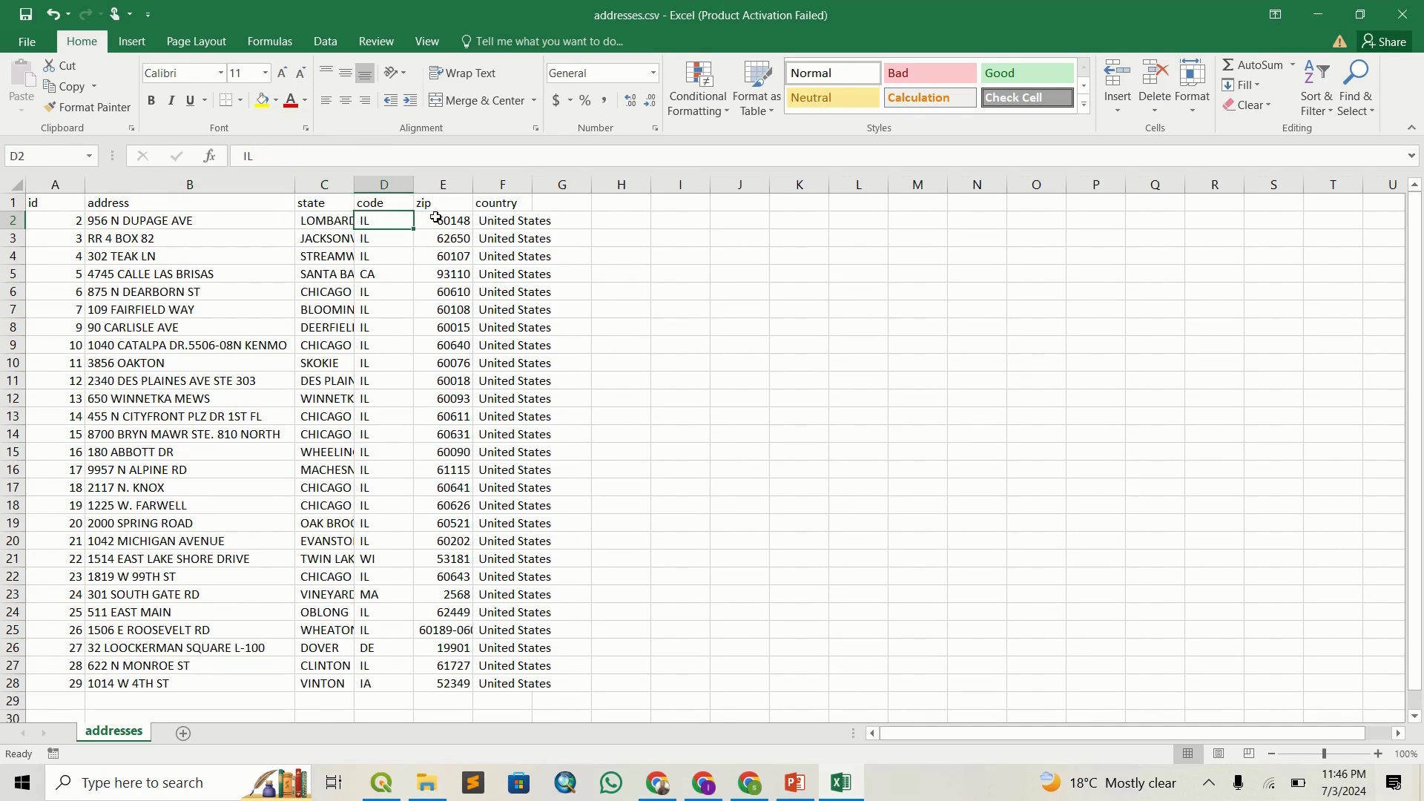
{"action": "left_click", "coordinate": [436, 217]}
{"action": "left_click", "coordinate": [508, 218]}
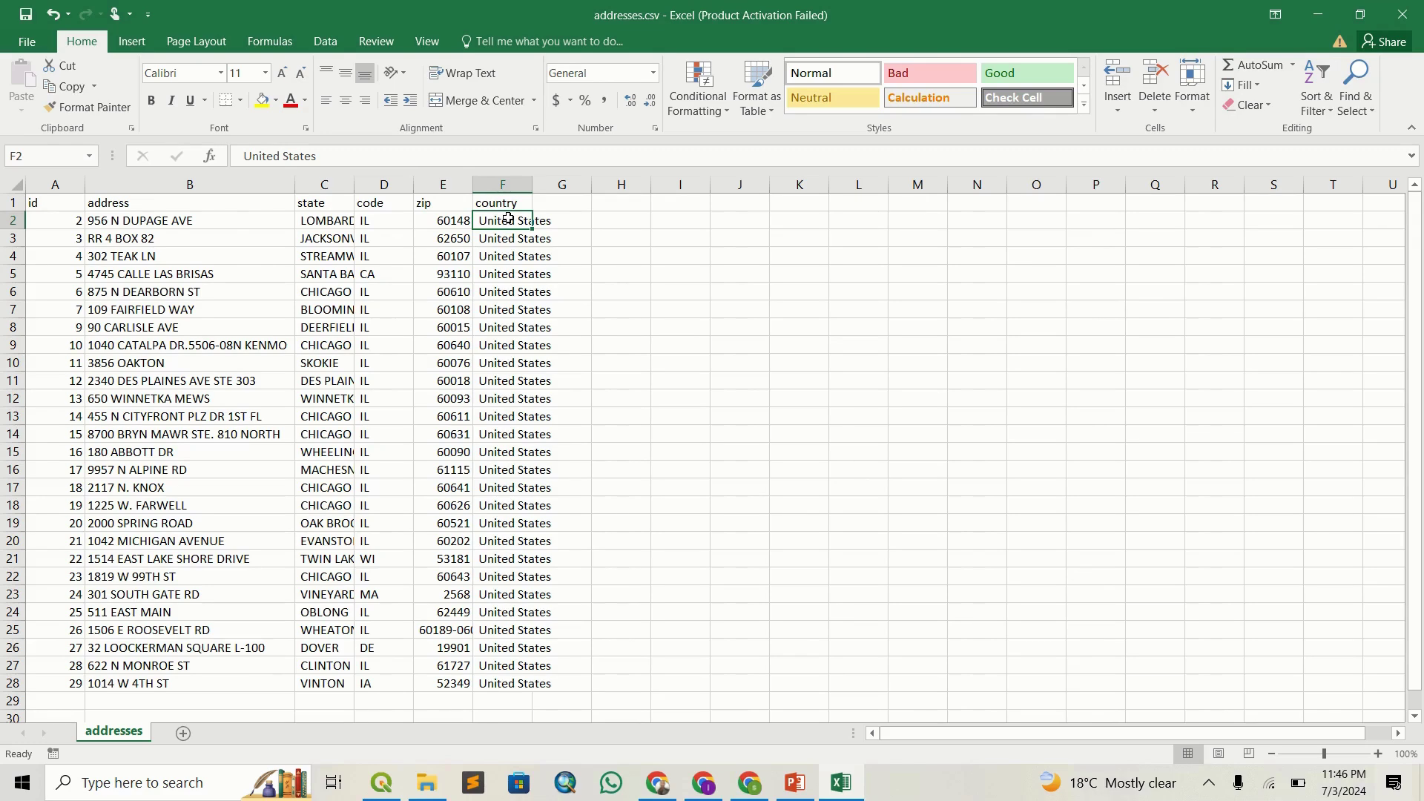
{"action": "left_click", "coordinate": [380, 783]}
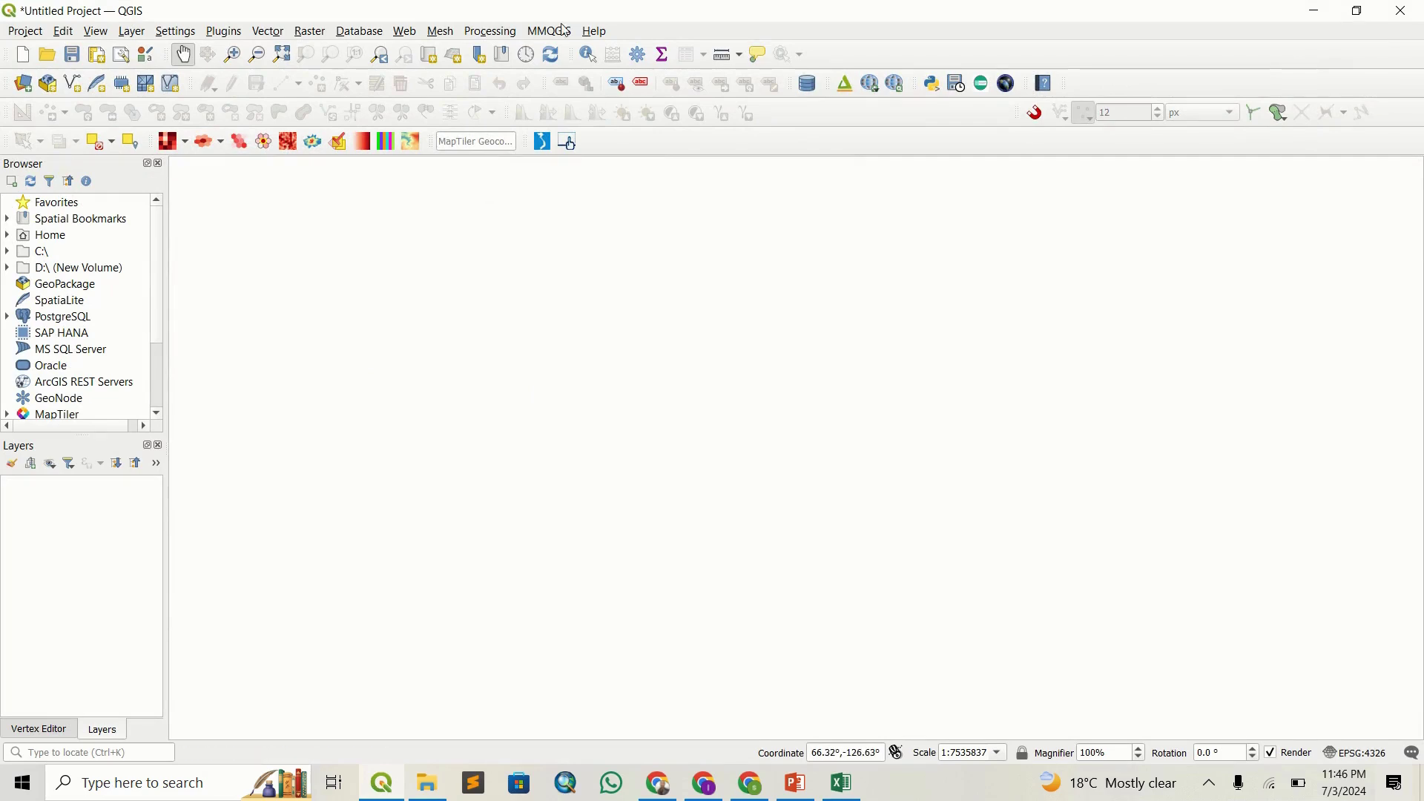
Browse the MMQGIS menu's Create and Geocode submenus
{"action": "left_click", "coordinate": [564, 31]}
{"action": "mouse_move", "coordinate": [578, 94]}
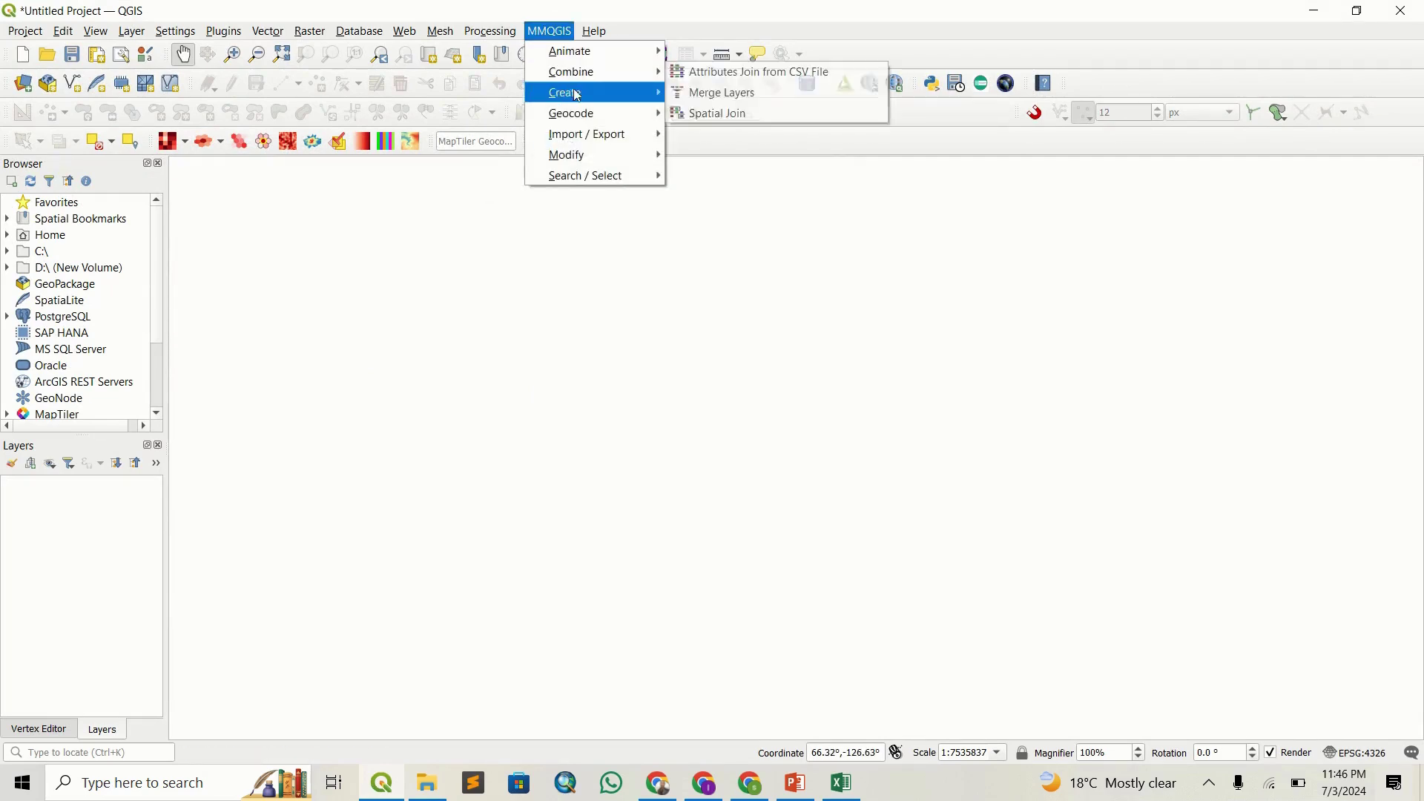
{"action": "mouse_move", "coordinate": [581, 119]}
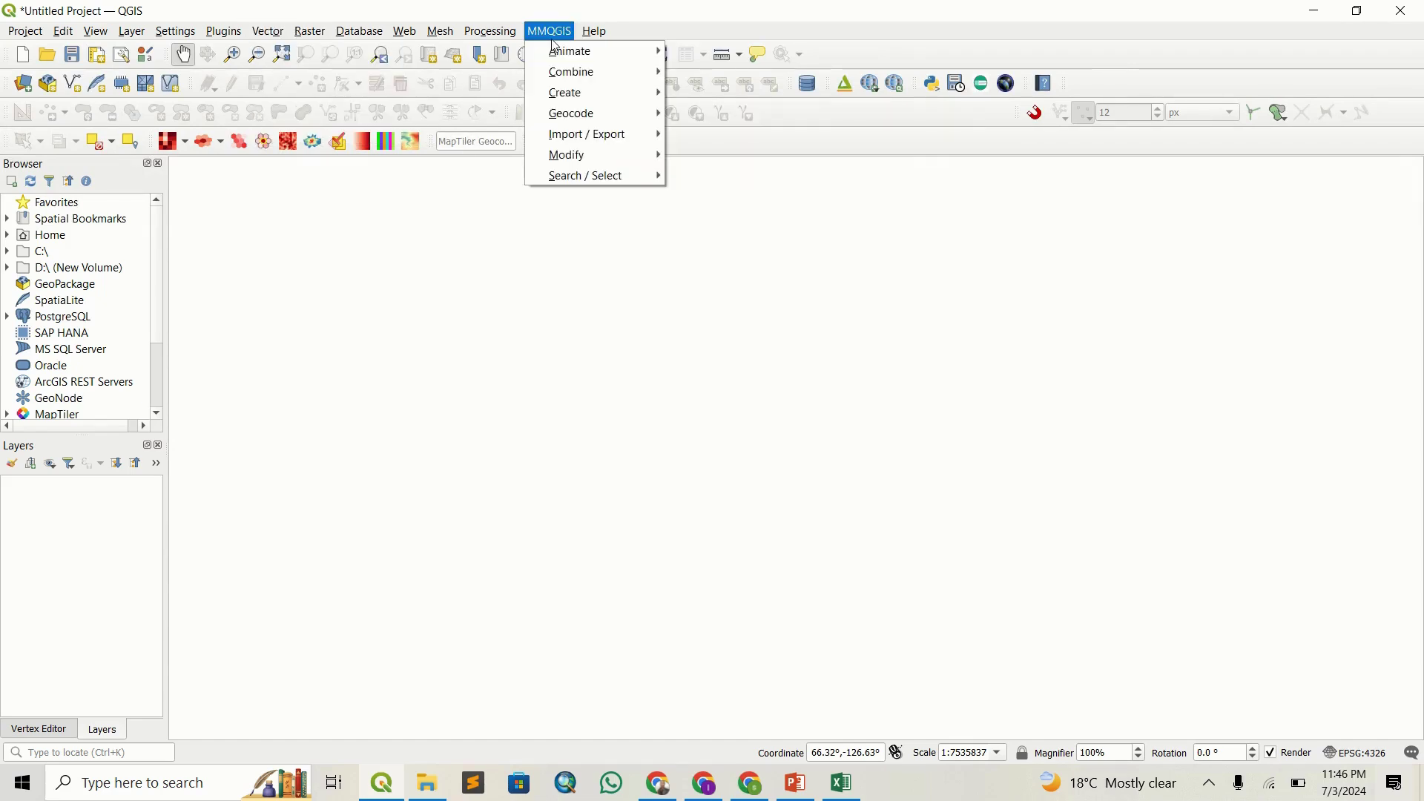
Open Manage and Install Plugins and view the installed mmqgis plugin's details, version 2021.9.10
{"action": "mouse_move", "coordinate": [219, 29]}
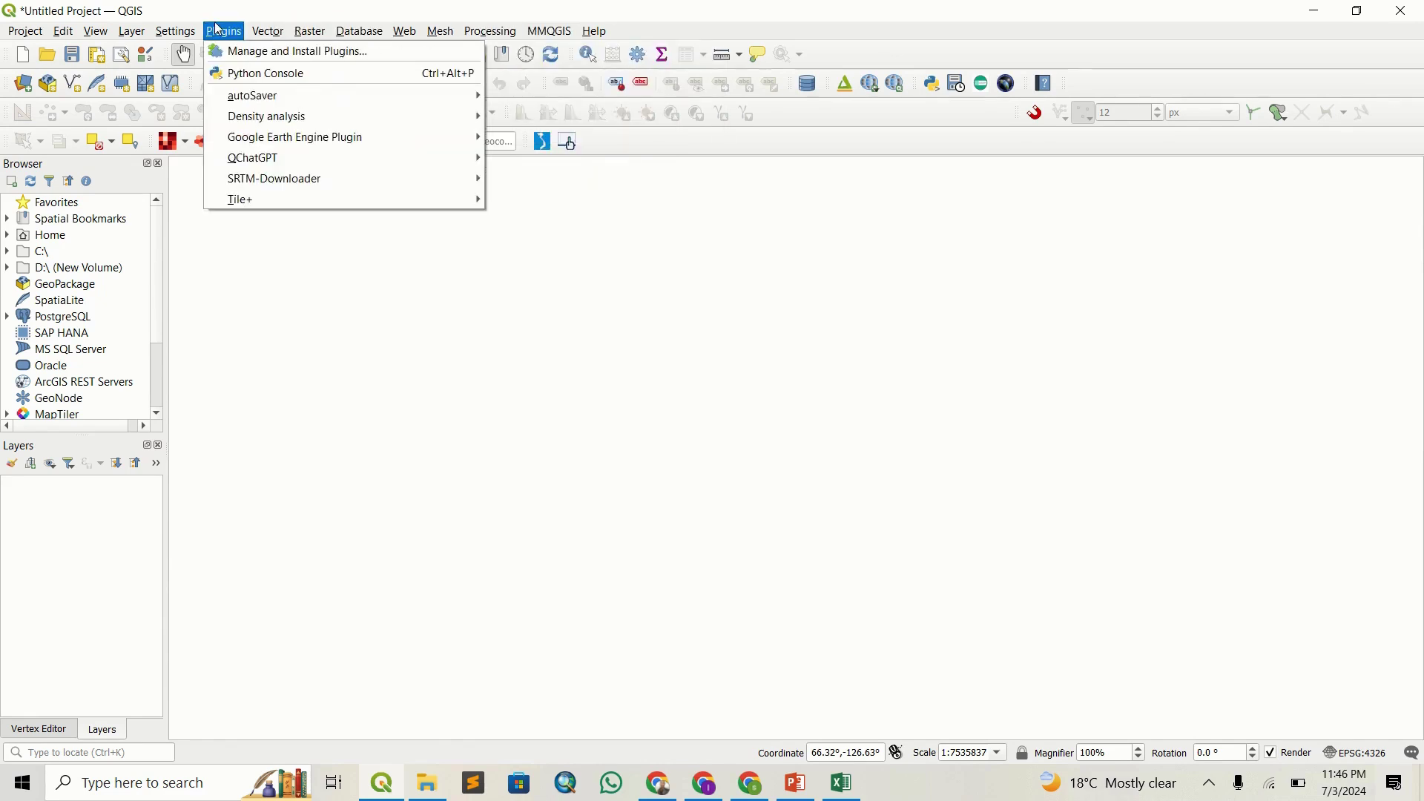
{"action": "left_click", "coordinate": [233, 52]}
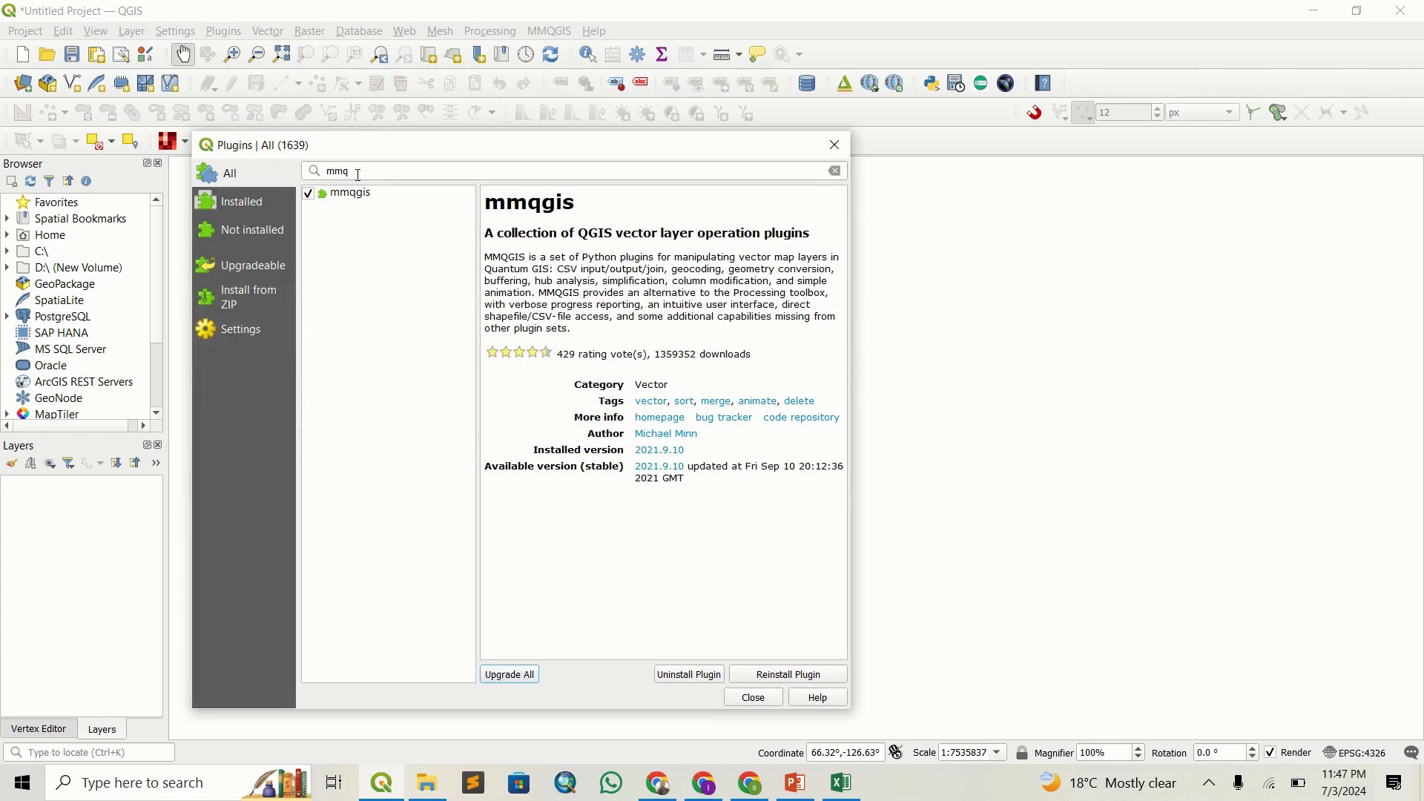
{"action": "left_click", "coordinate": [362, 200]}
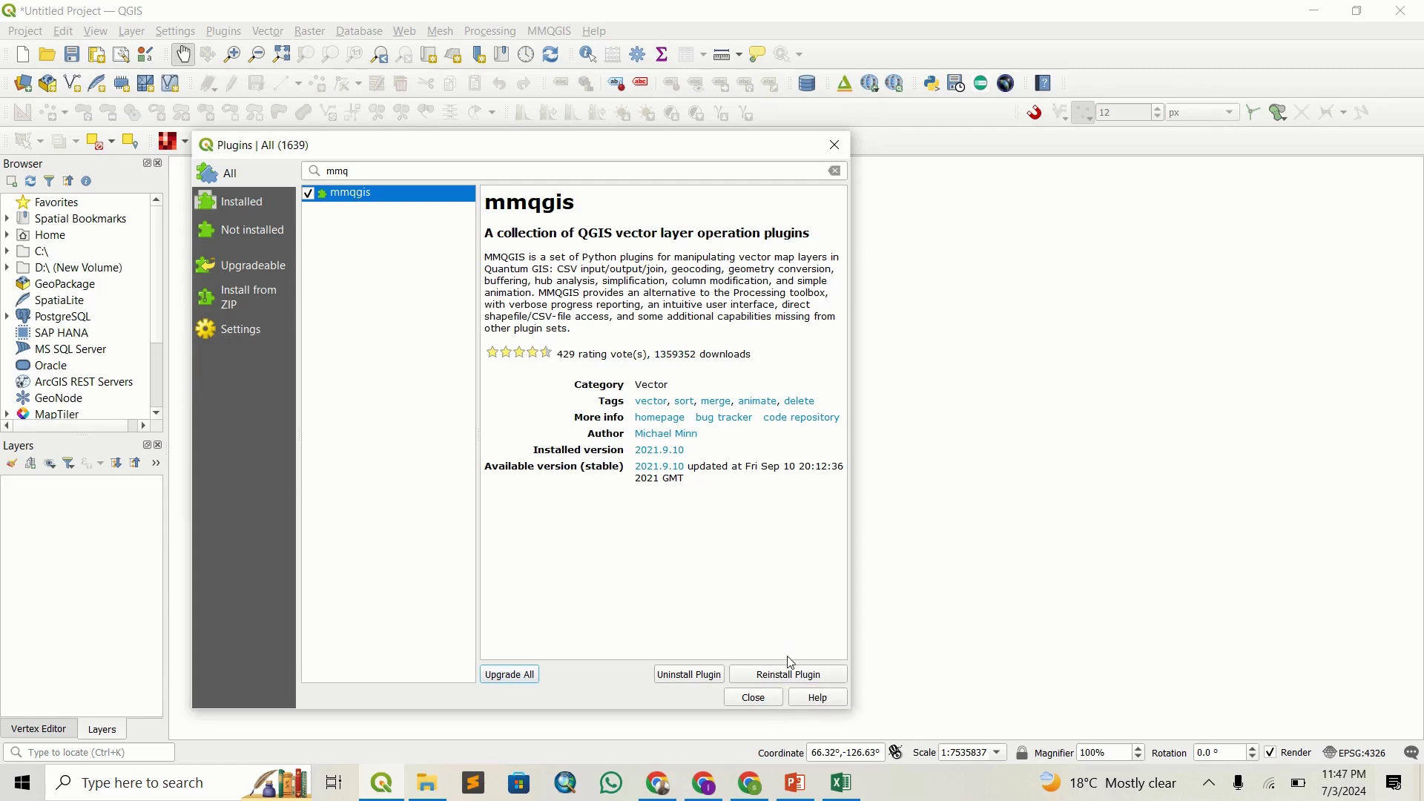
Close the plugins manager and open MMQGIS Geocode CSV with Web Service
{"action": "left_click", "coordinate": [756, 697]}
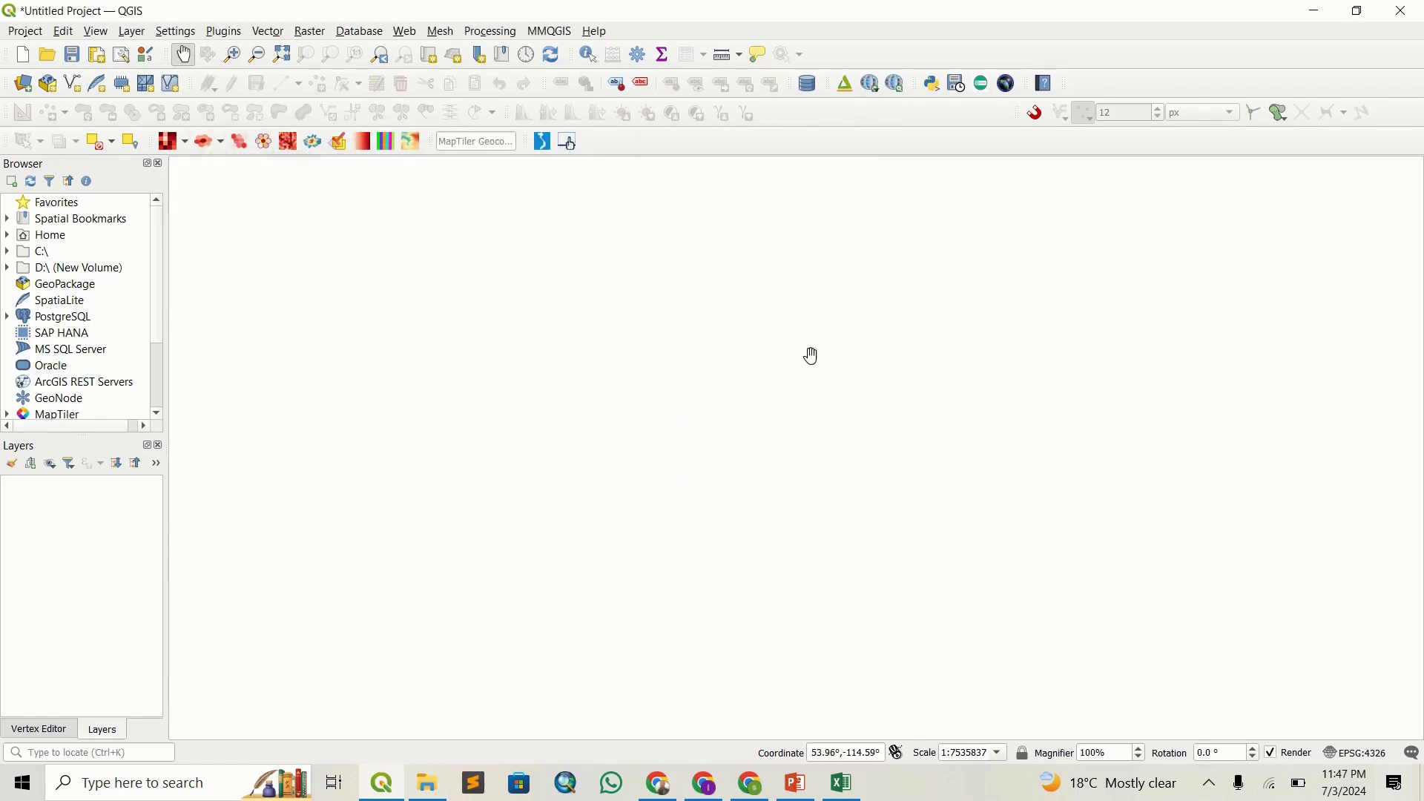
{"action": "left_click", "coordinate": [552, 32]}
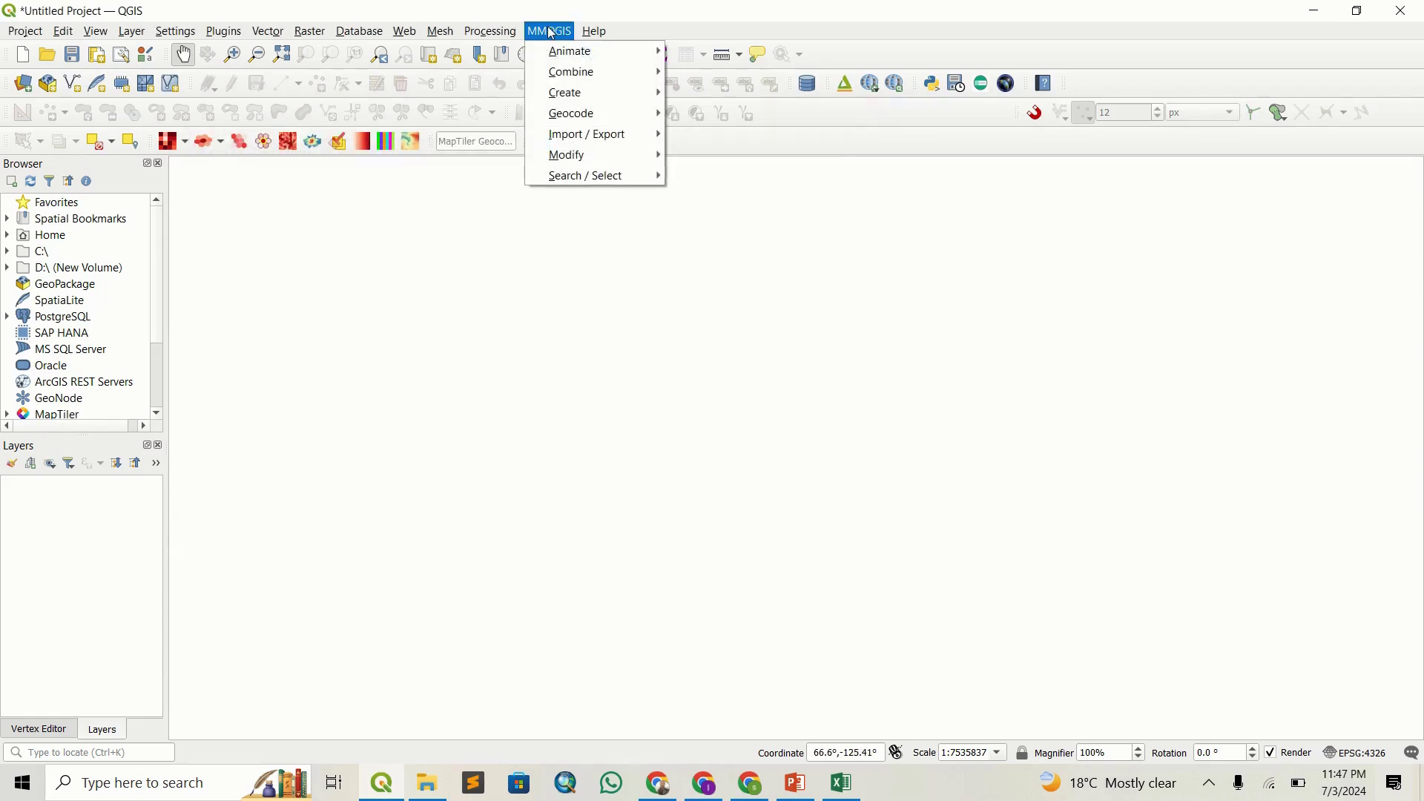
{"action": "left_click", "coordinate": [560, 32]}
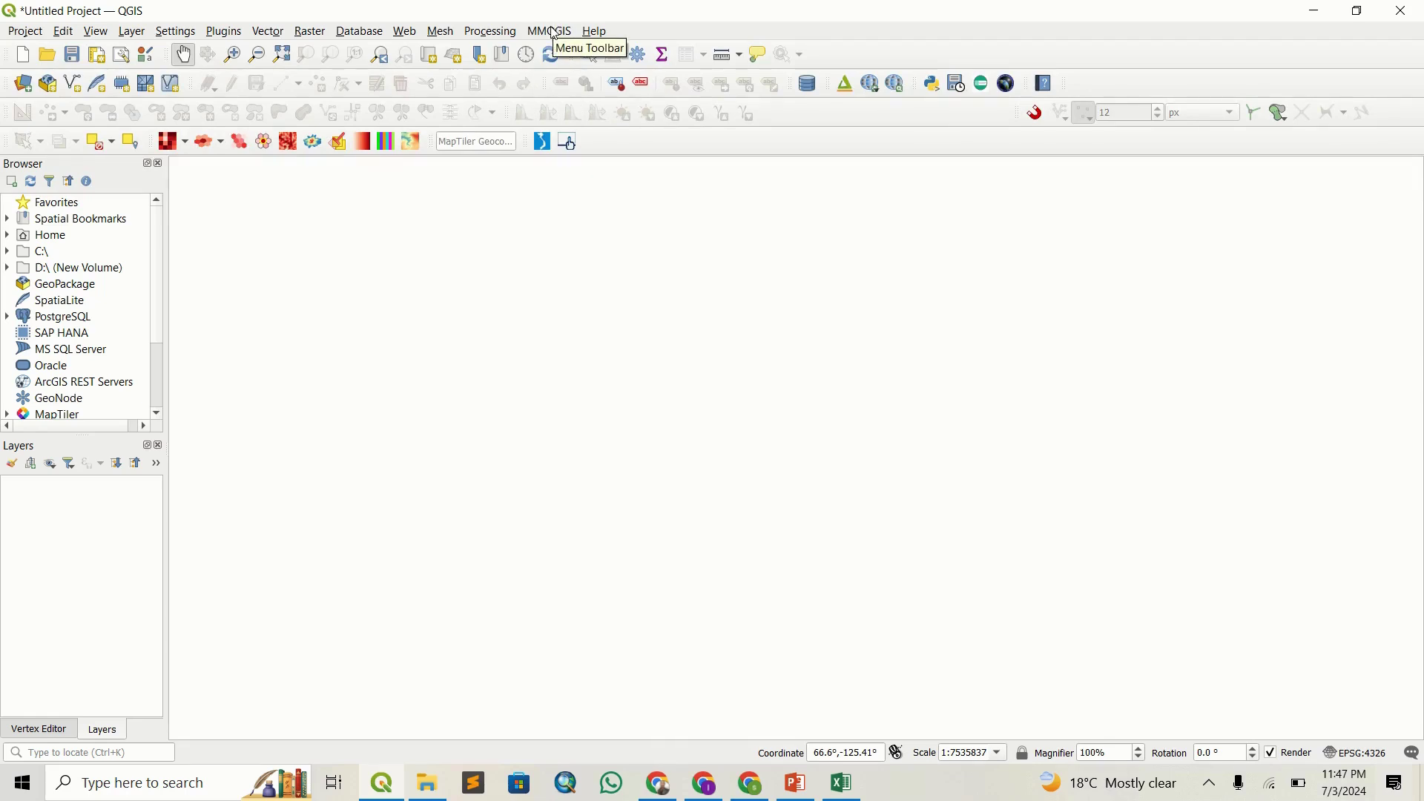
{"action": "left_click", "coordinate": [554, 33]}
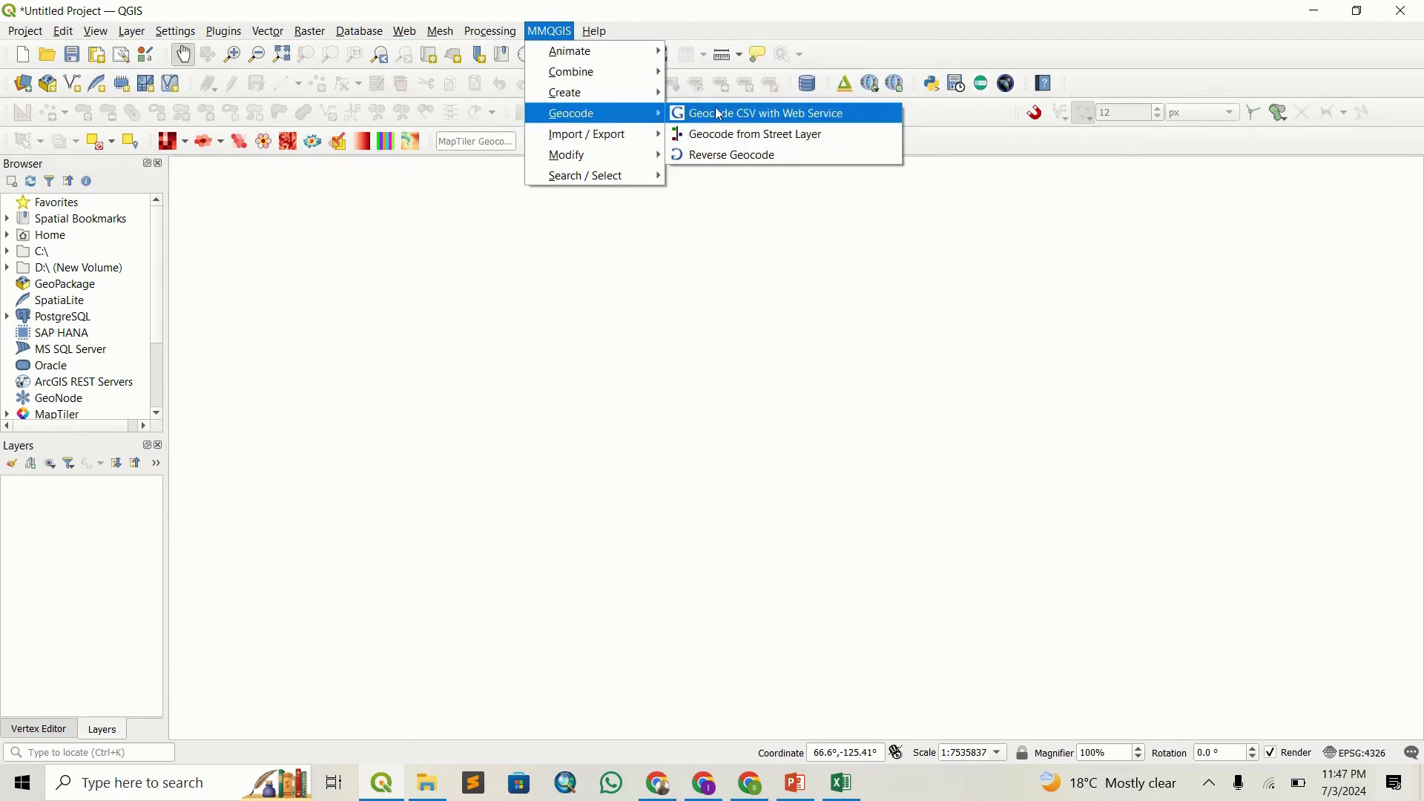
{"action": "left_click", "coordinate": [808, 119]}
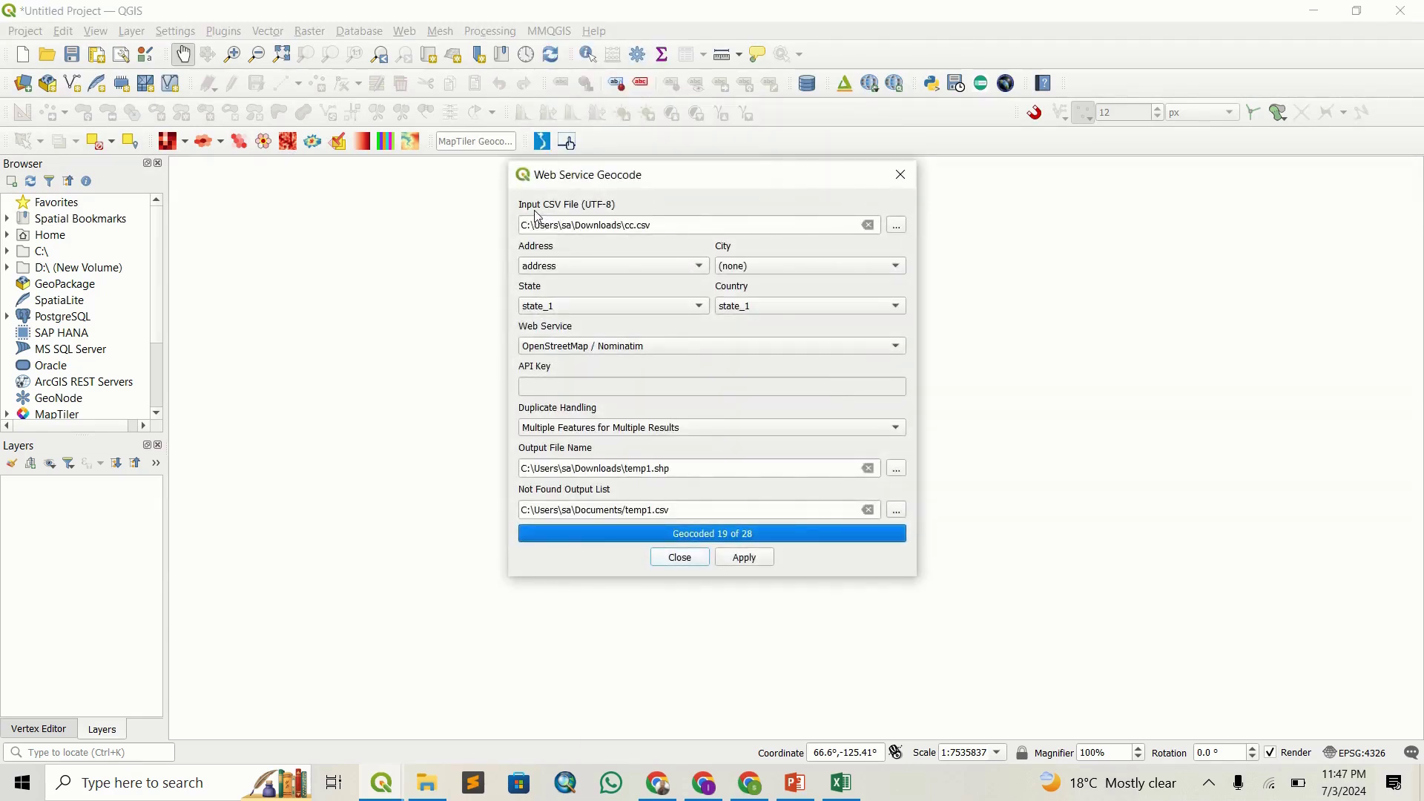
Load addresses.csv as the input CSV file
{"action": "left_click", "coordinate": [895, 227]}
{"action": "left_click", "coordinate": [753, 342]}
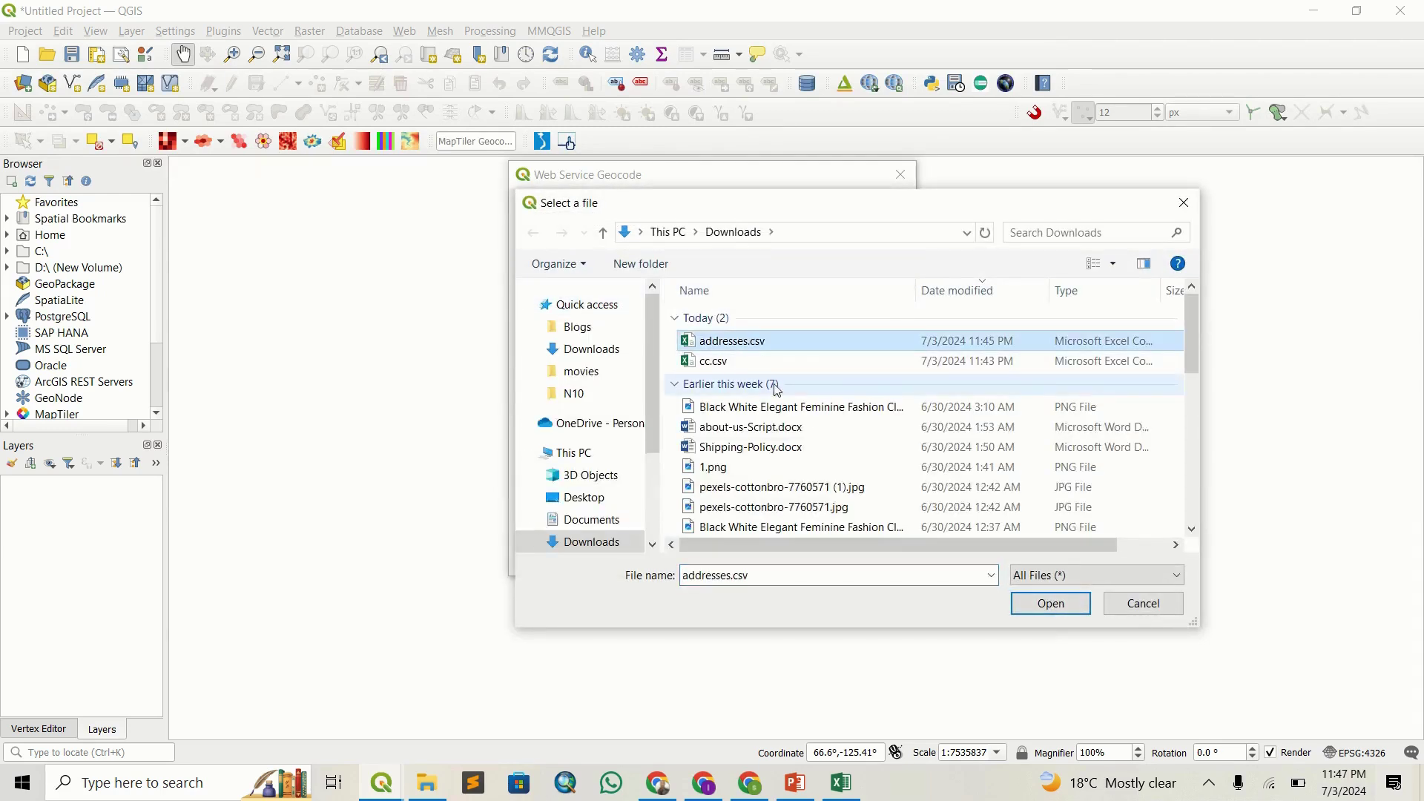
{"action": "left_click", "coordinate": [1075, 604]}
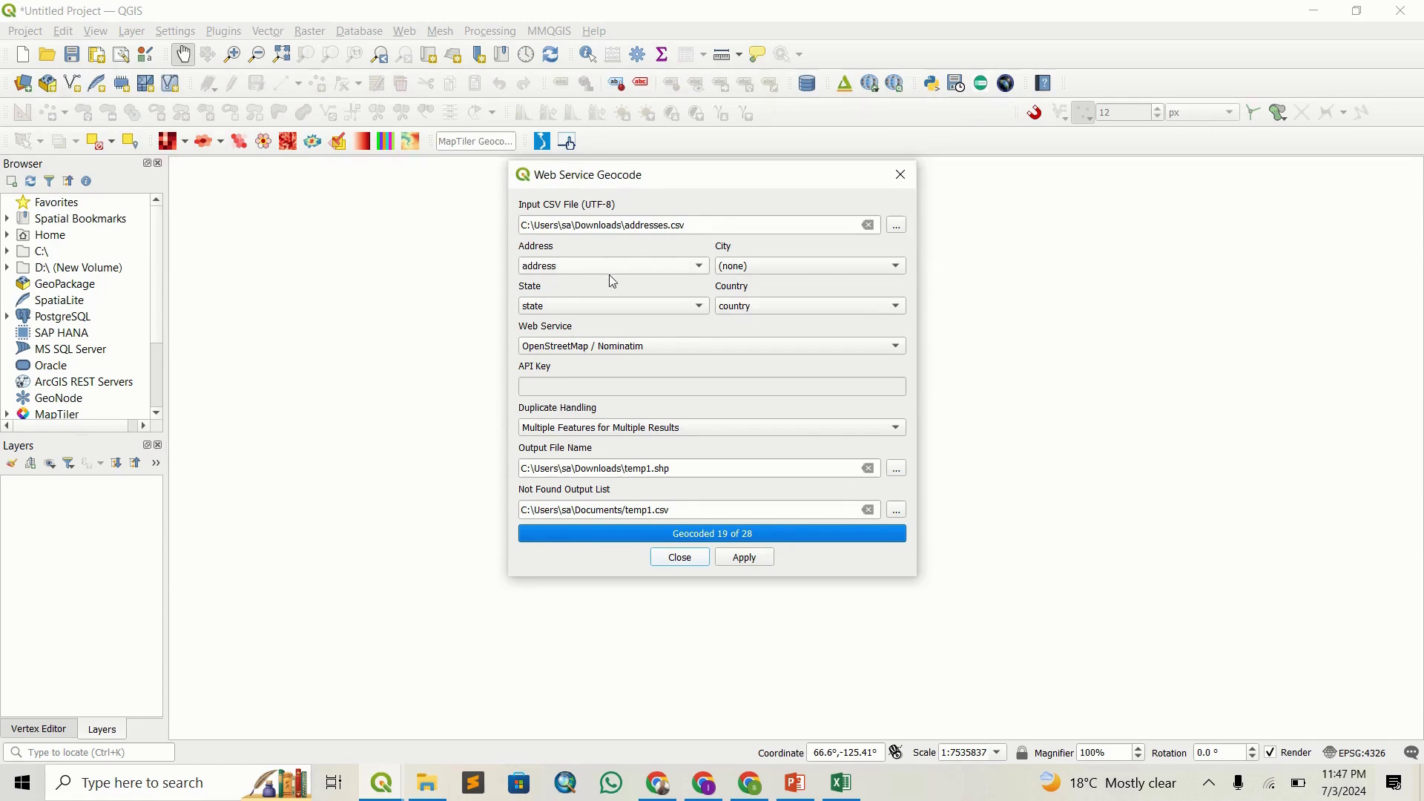
Try the Google and US Census Bureau services, then settle on OpenStreetMap / Nominatim
{"action": "left_click", "coordinate": [636, 346]}
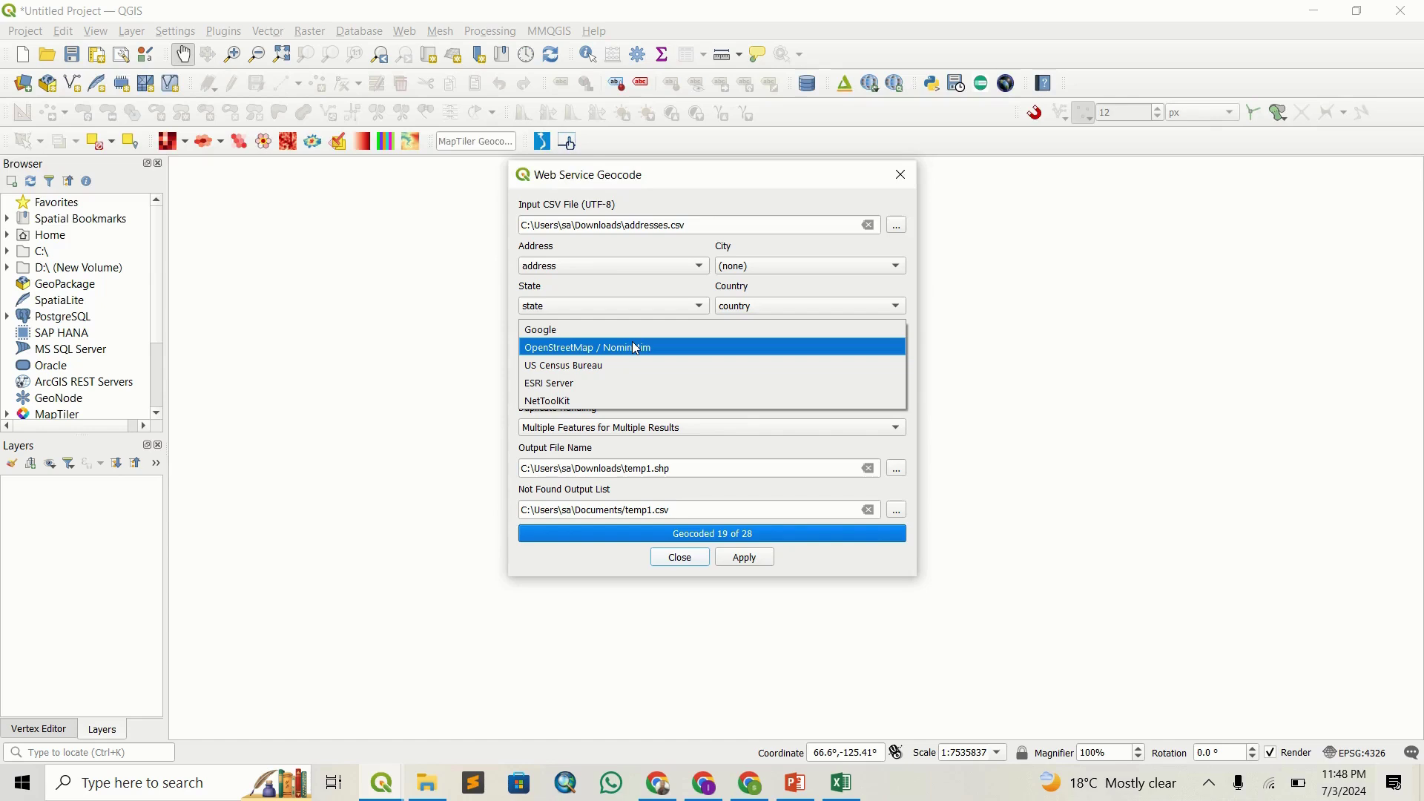
{"action": "left_click", "coordinate": [636, 347]}
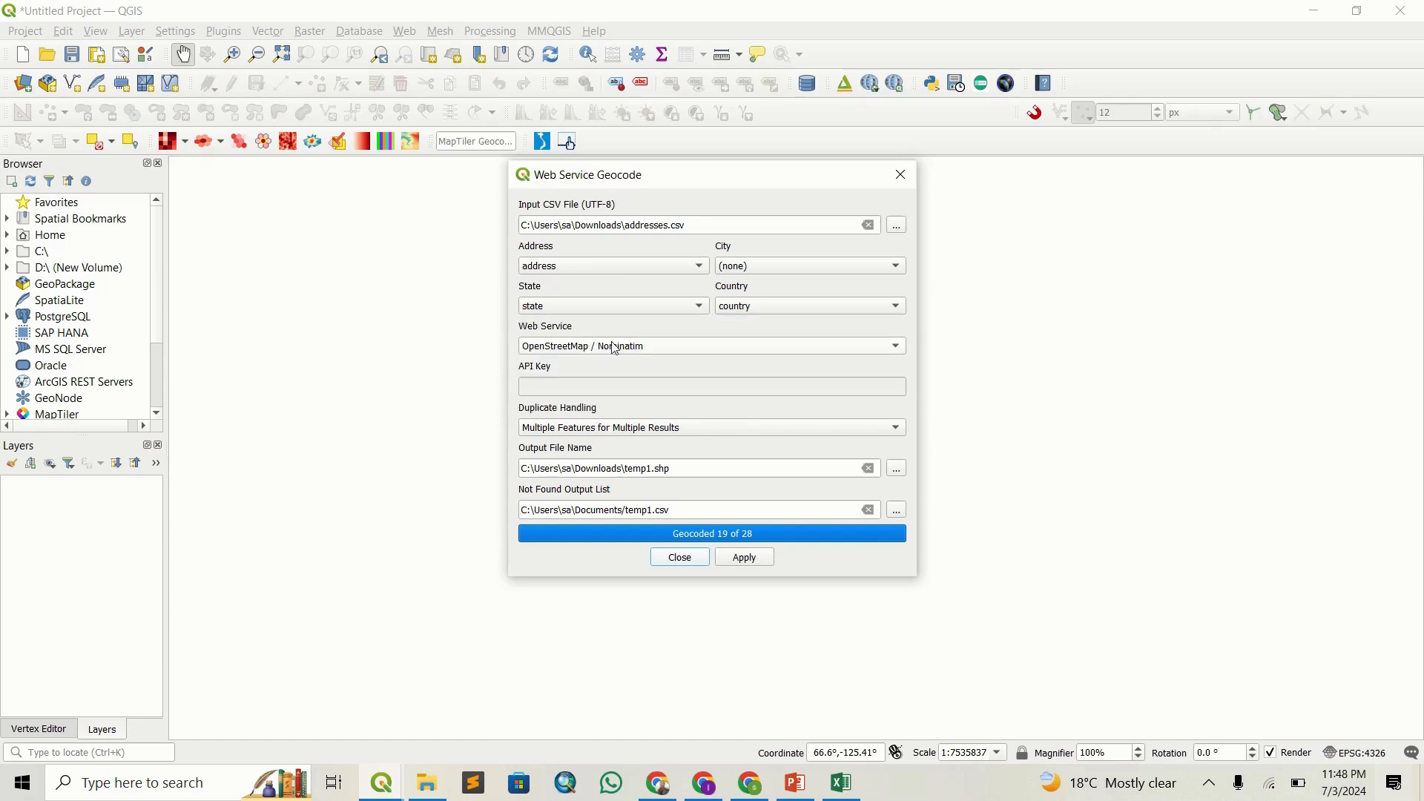
{"action": "left_click", "coordinate": [656, 348]}
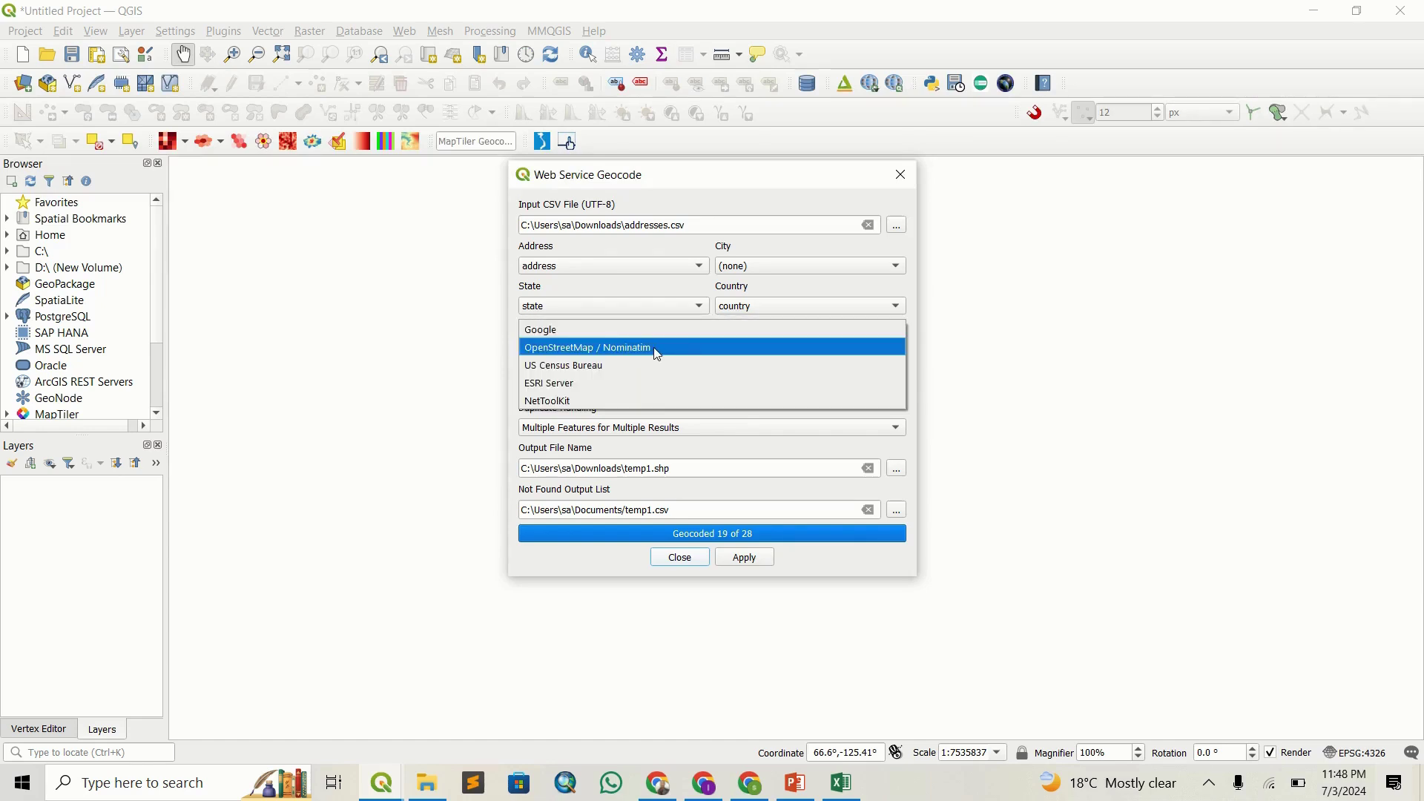
{"action": "left_click", "coordinate": [597, 333]}
{"action": "left_click", "coordinate": [568, 386]}
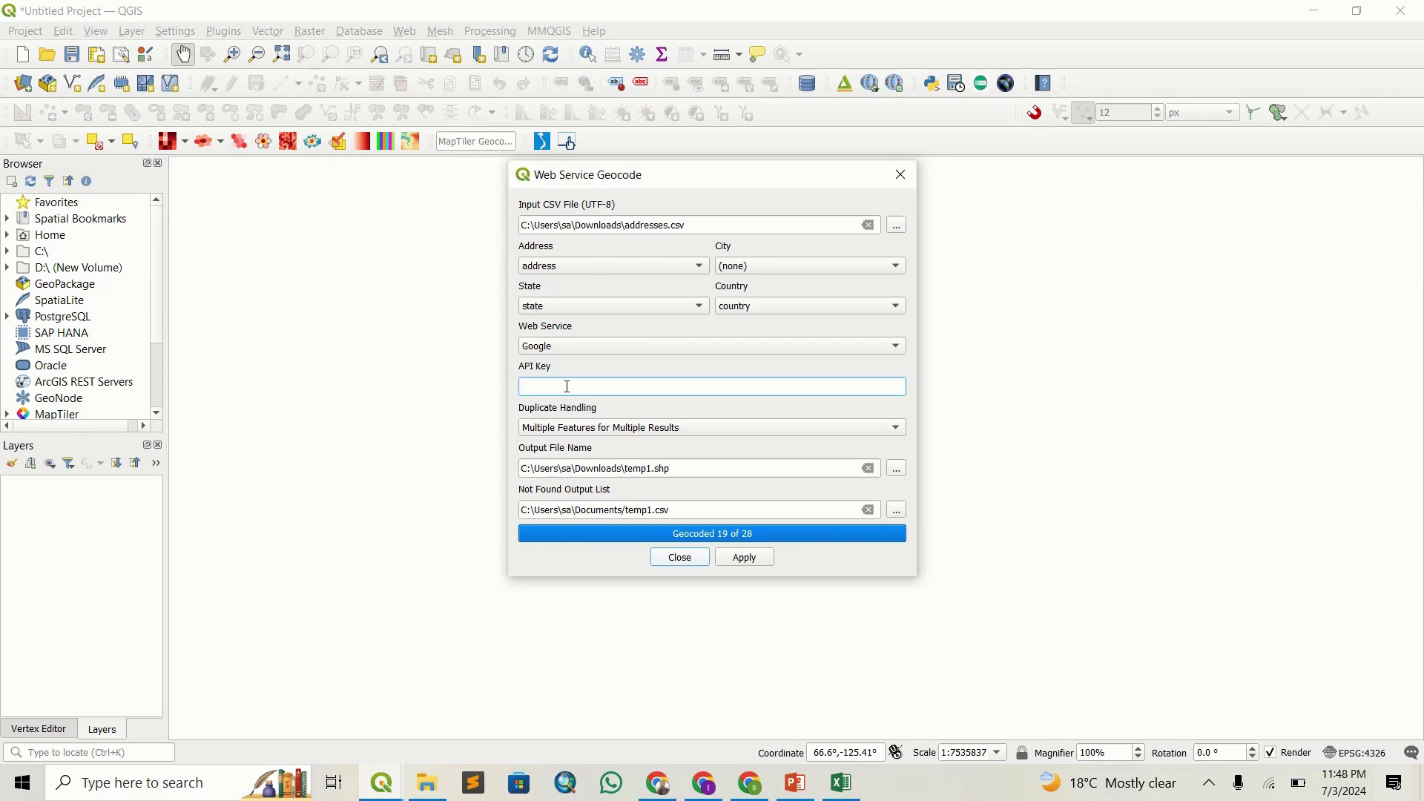
{"action": "left_click", "coordinate": [541, 347]}
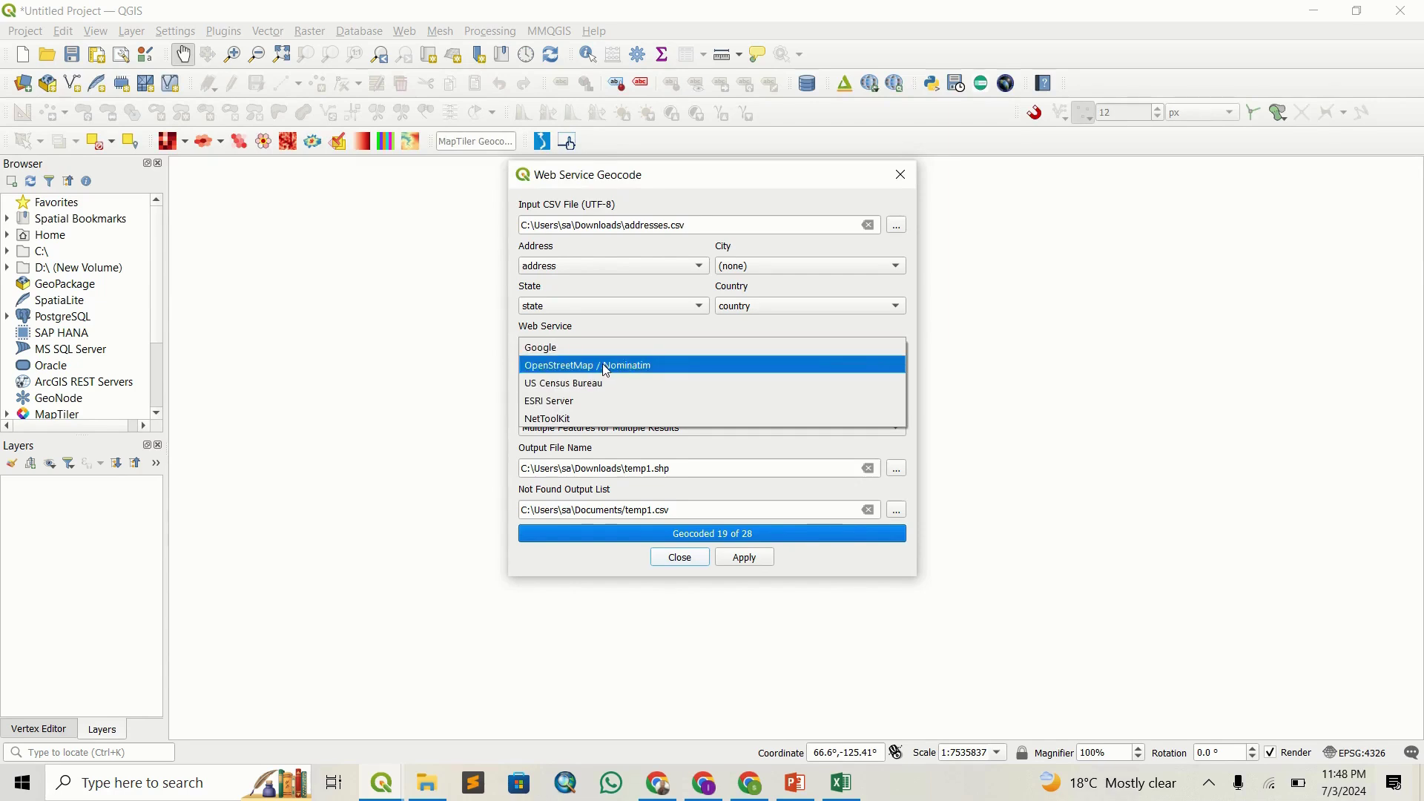
{"action": "left_click", "coordinate": [595, 387]}
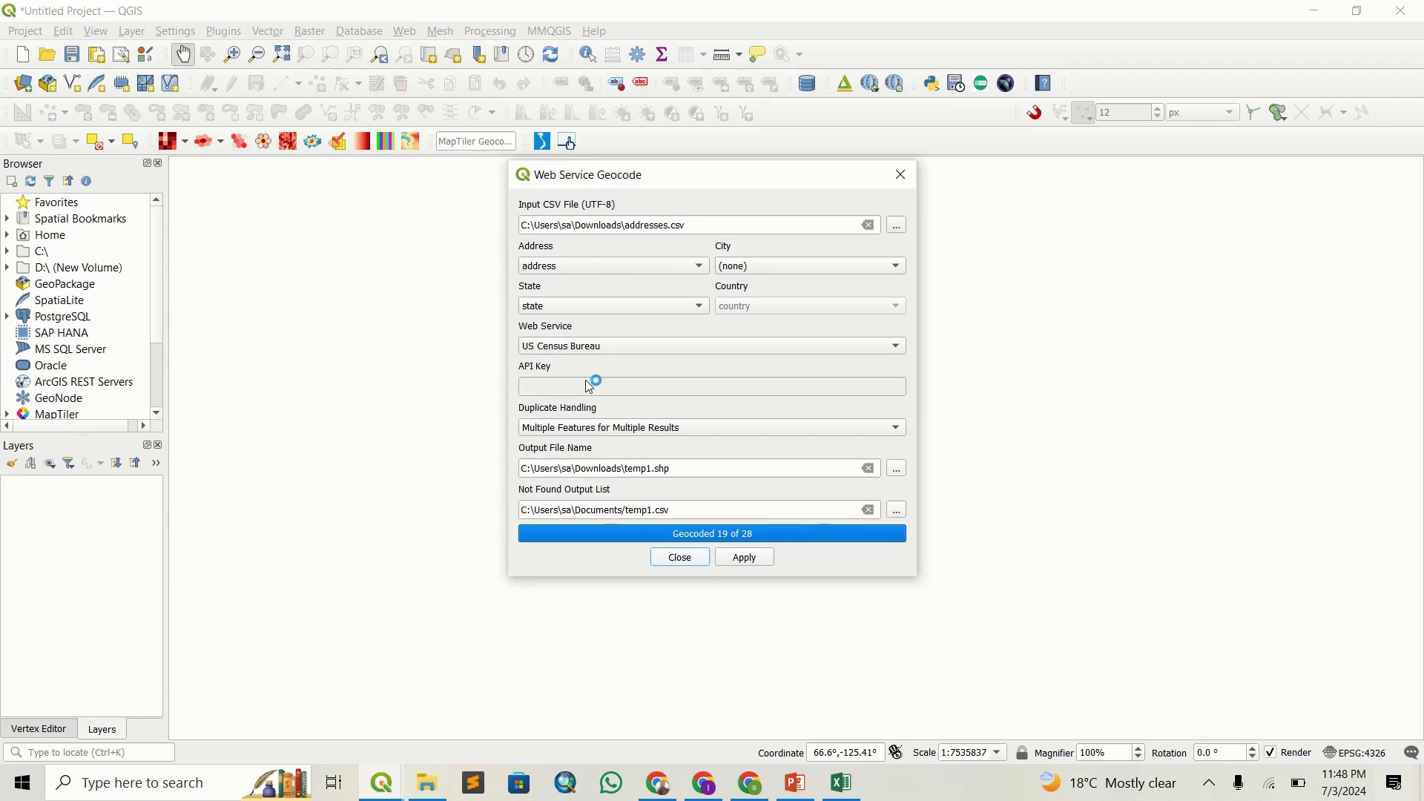
{"action": "left_click", "coordinate": [585, 346]}
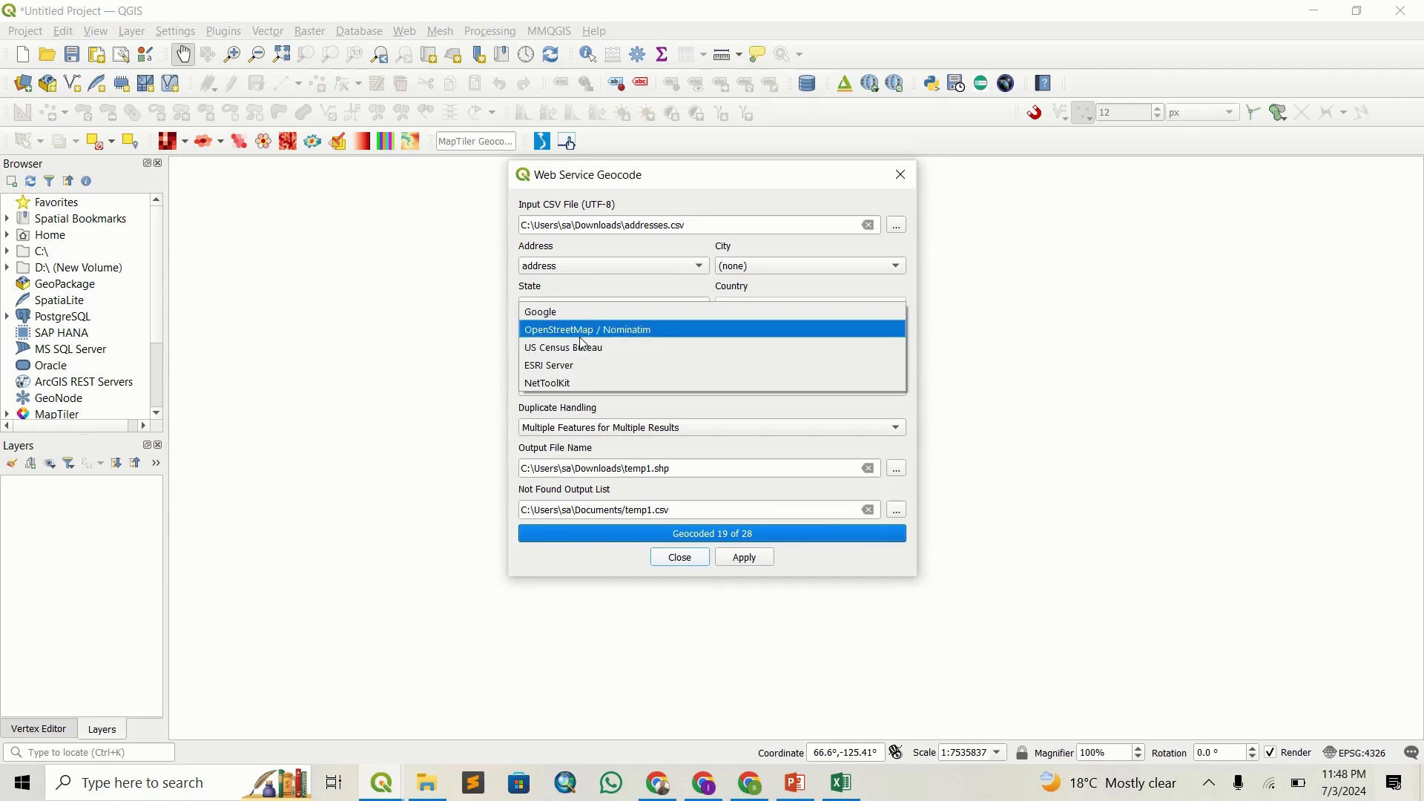
{"action": "left_click", "coordinate": [584, 344]}
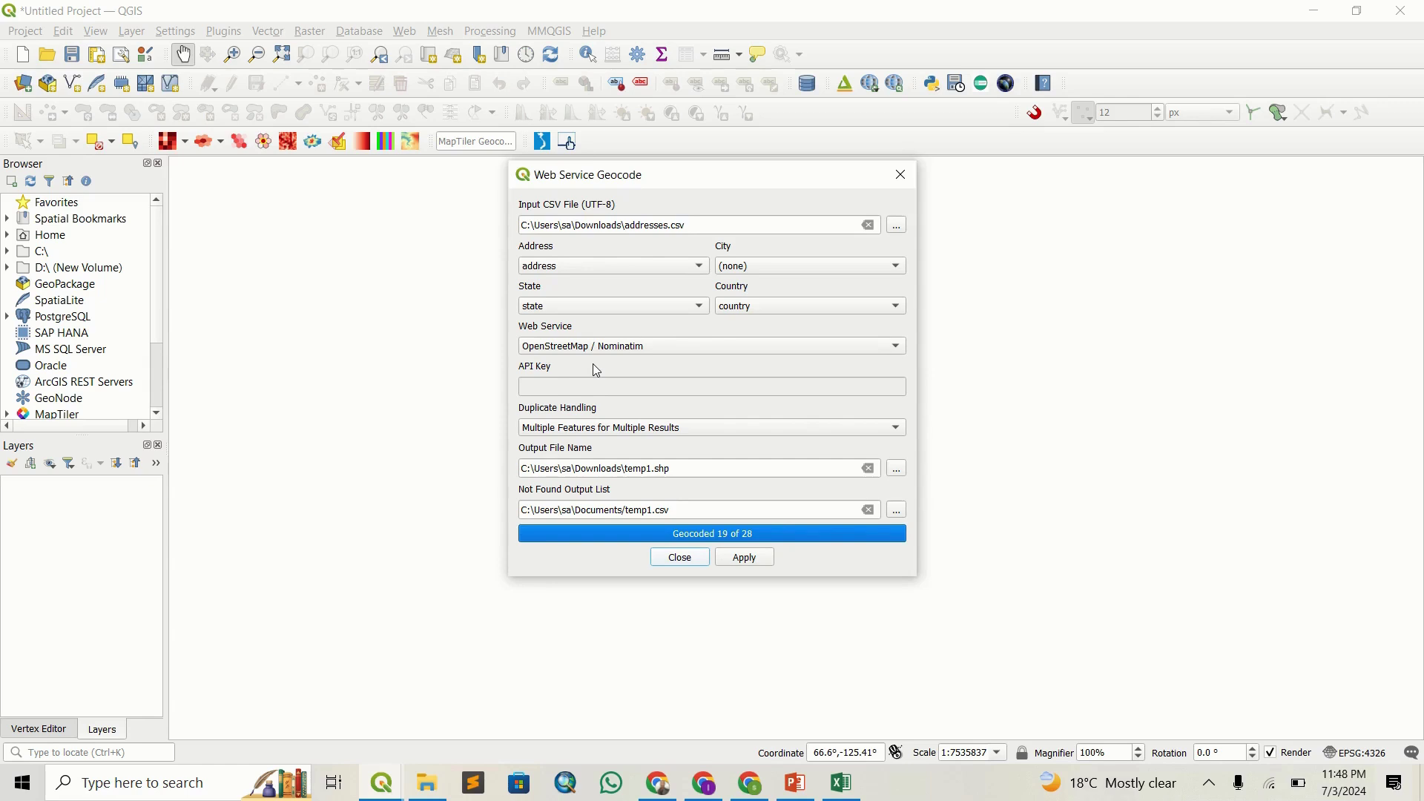
Keep multiple features for multiple results, write output to dd.shp, and run the geocode
{"action": "left_click", "coordinate": [576, 430]}
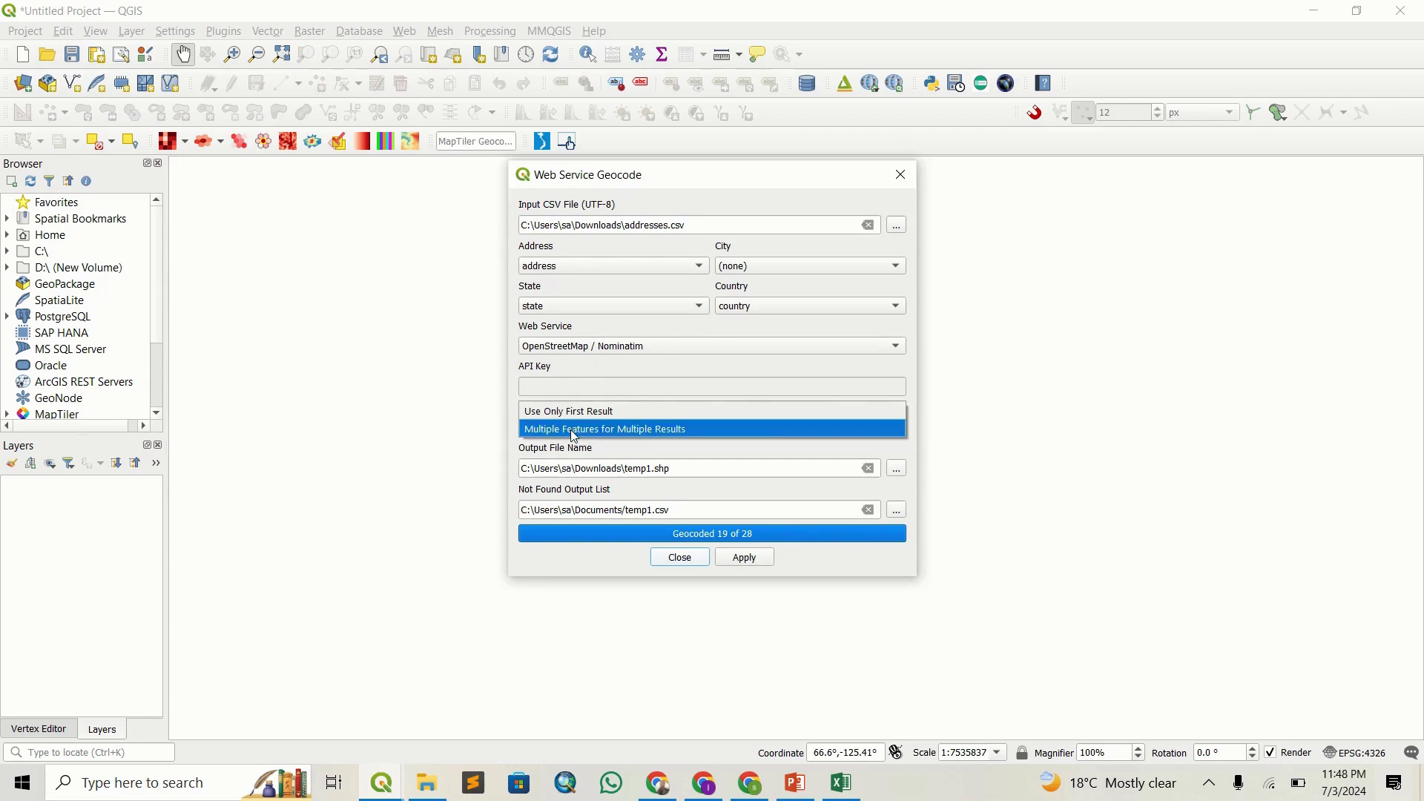
{"action": "left_click", "coordinate": [576, 430]}
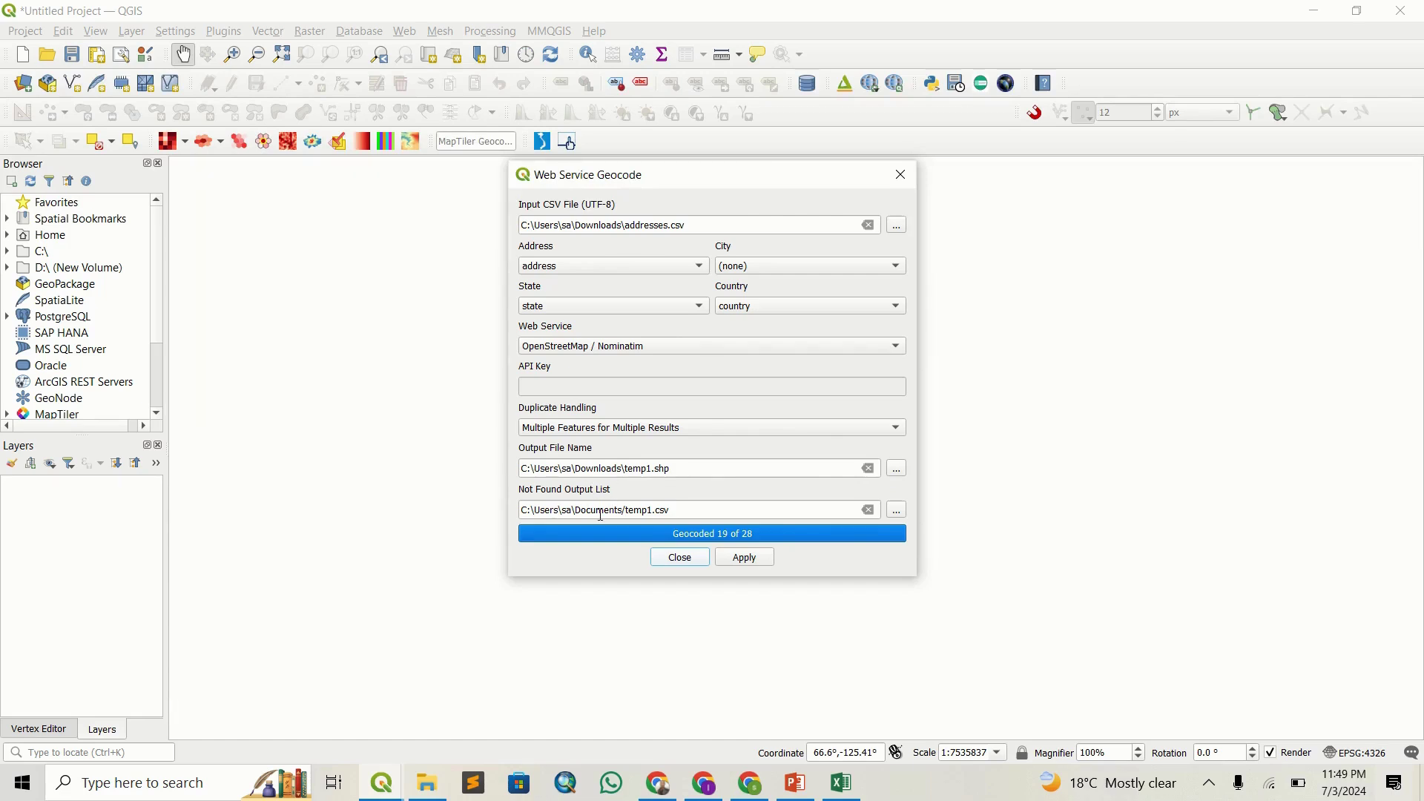
{"action": "left_click", "coordinate": [679, 509]}
{"action": "left_click", "coordinate": [749, 558]}
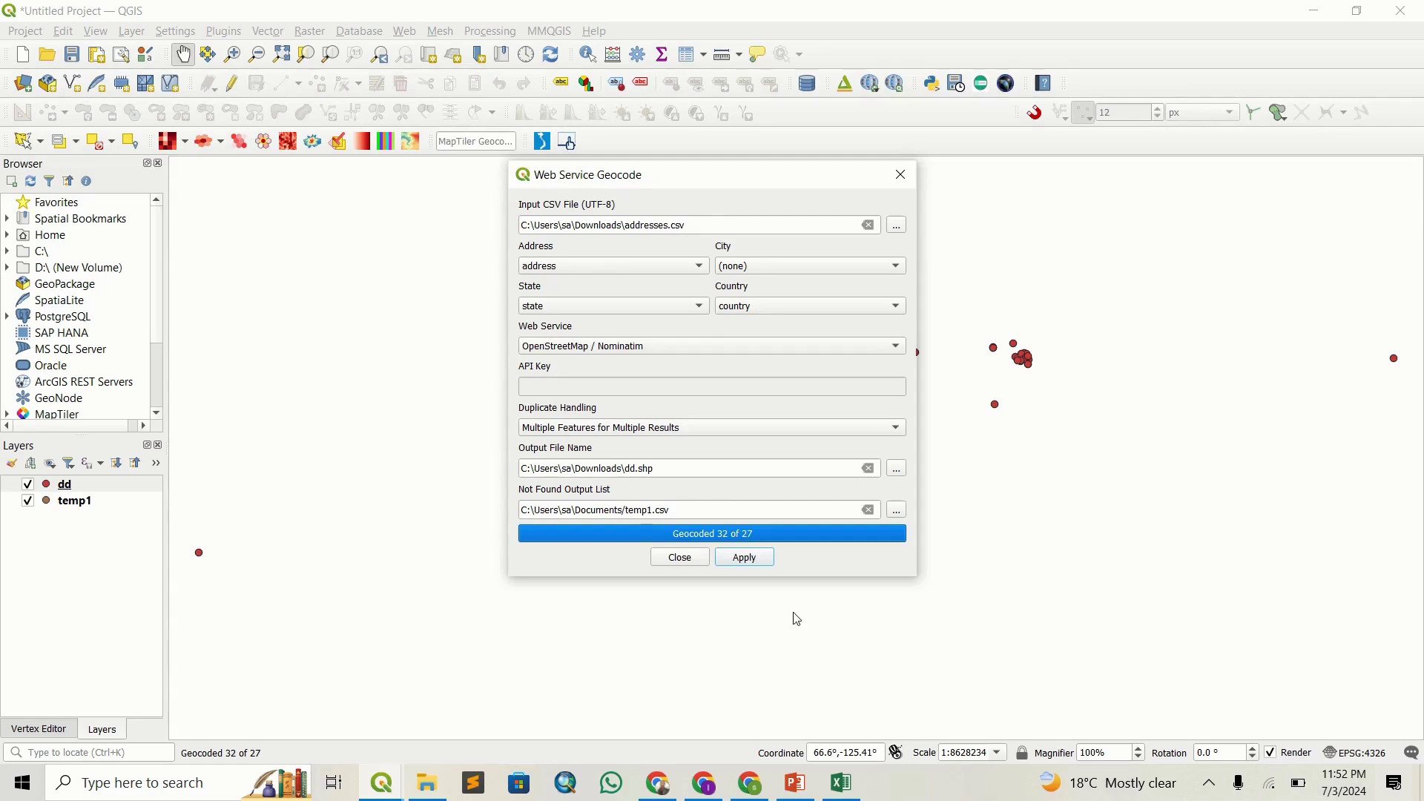
{"action": "left_click", "coordinate": [842, 783]}
{"action": "scroll", "coordinate": [191, 642], "scroll_direction": "down", "scroll_amount": 1}
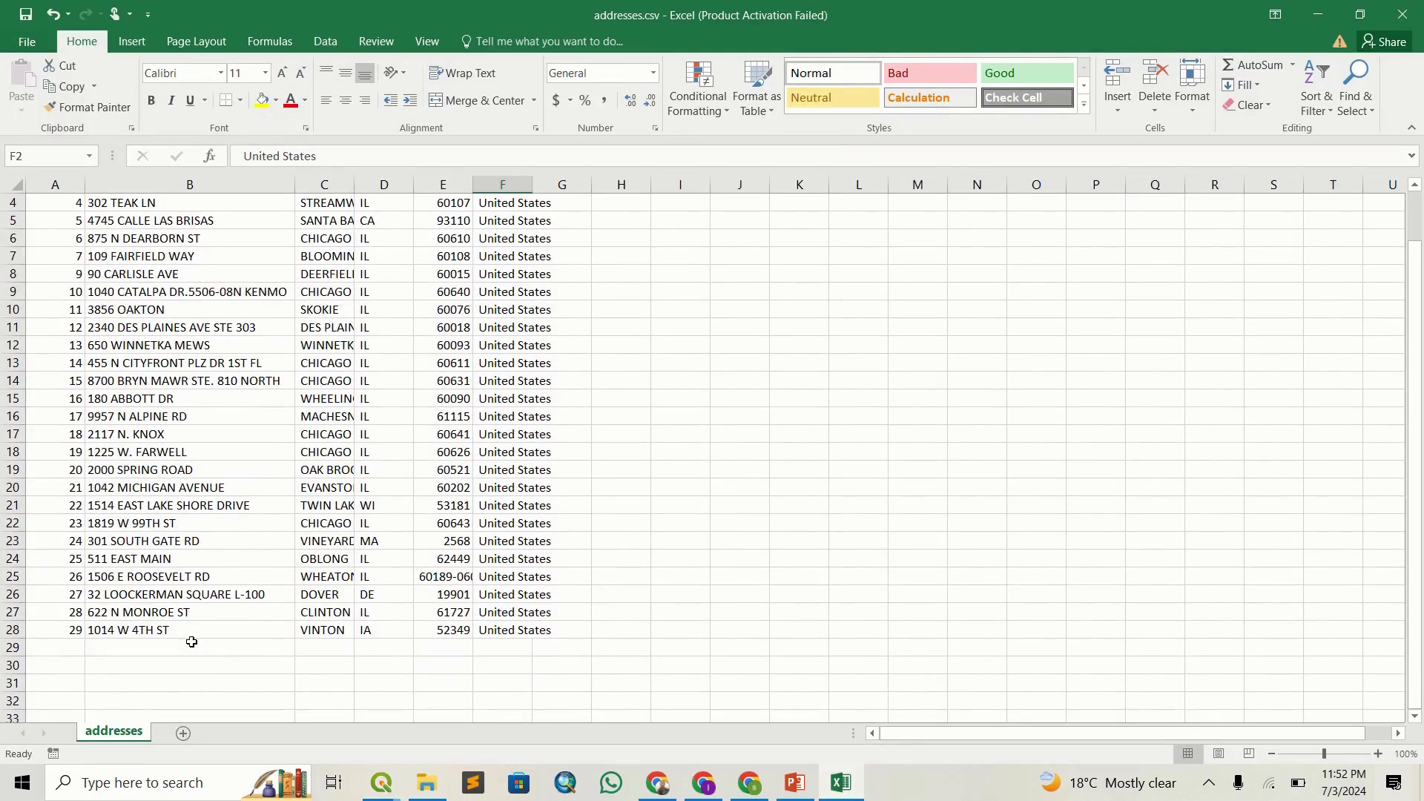
{"action": "scroll", "coordinate": [44, 629], "scroll_direction": "up", "scroll_amount": 1}
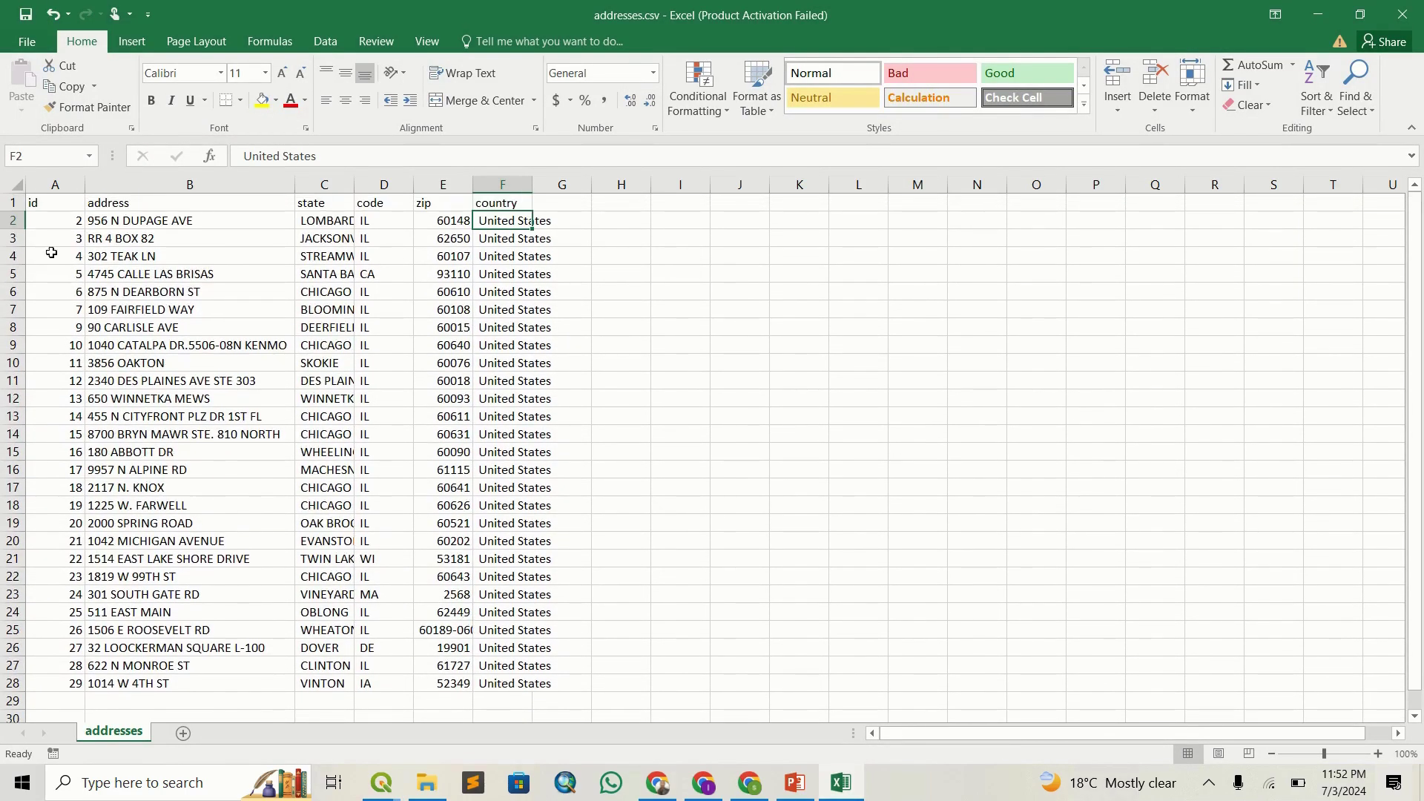
{"action": "left_click", "coordinate": [10, 202]}
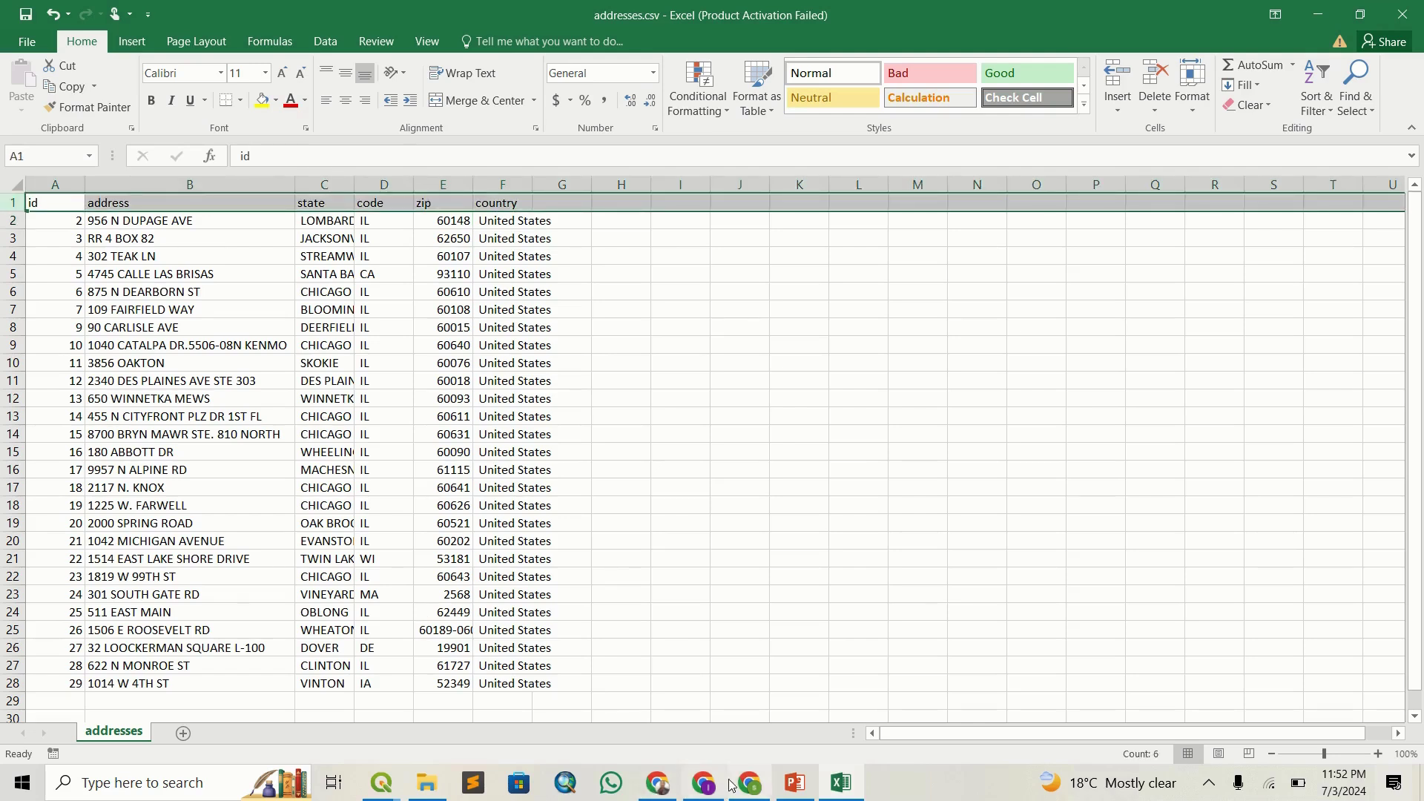
{"action": "mouse_move", "coordinate": [390, 785]}
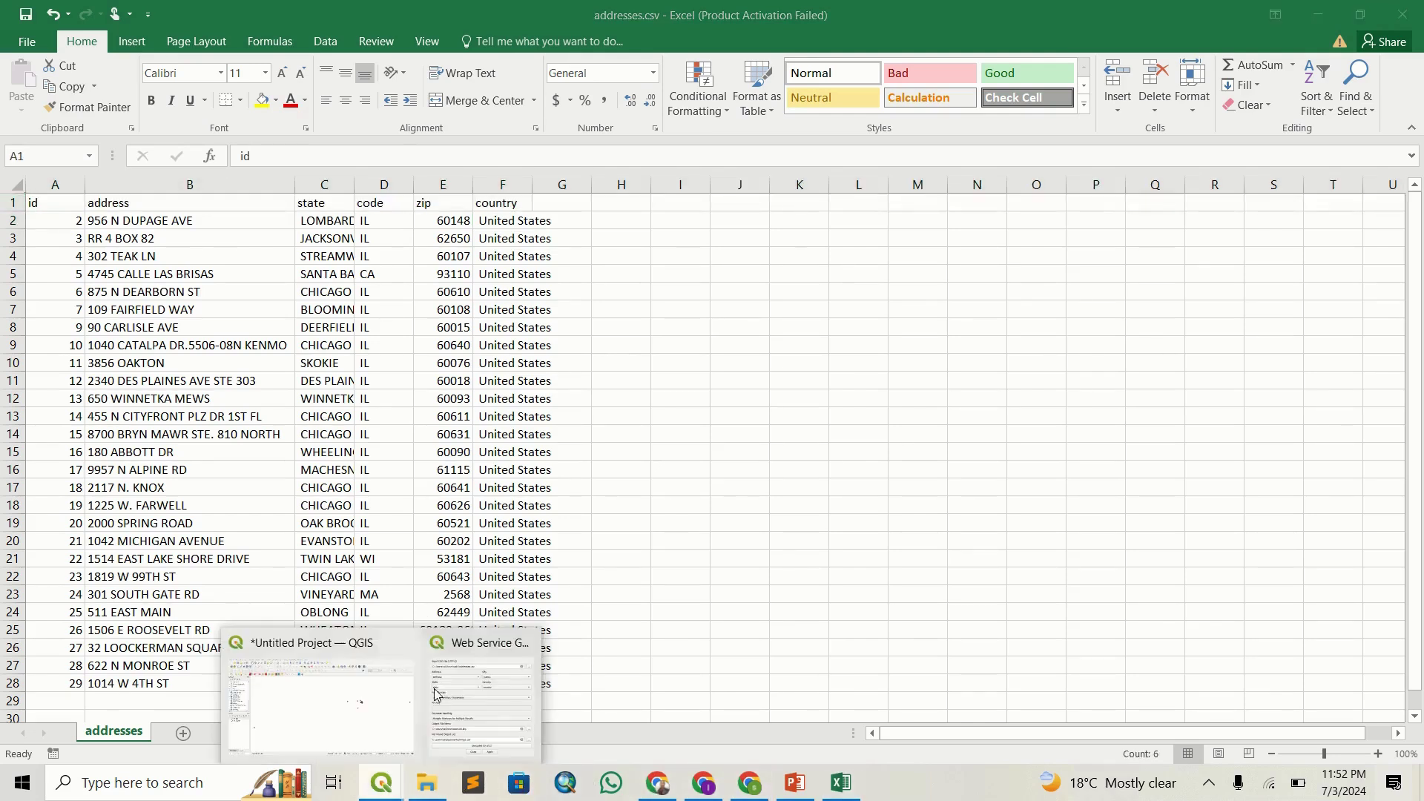
{"action": "left_click", "coordinate": [486, 705]}
Return to the geocode dialog and keep Duplicate Handling on Multiple Features for Multiple Results
{"action": "left_click", "coordinate": [477, 705]}
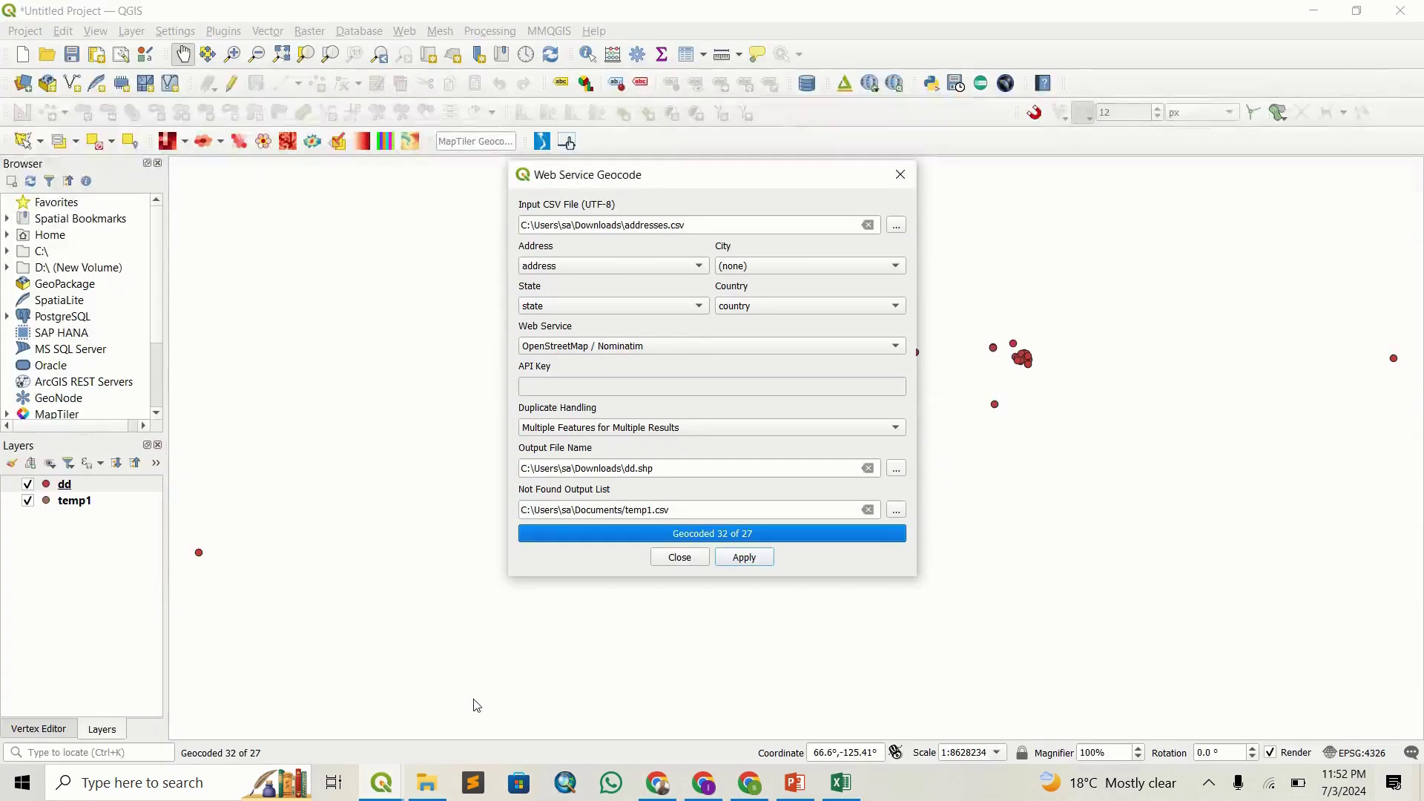
{"action": "left_click", "coordinate": [583, 429]}
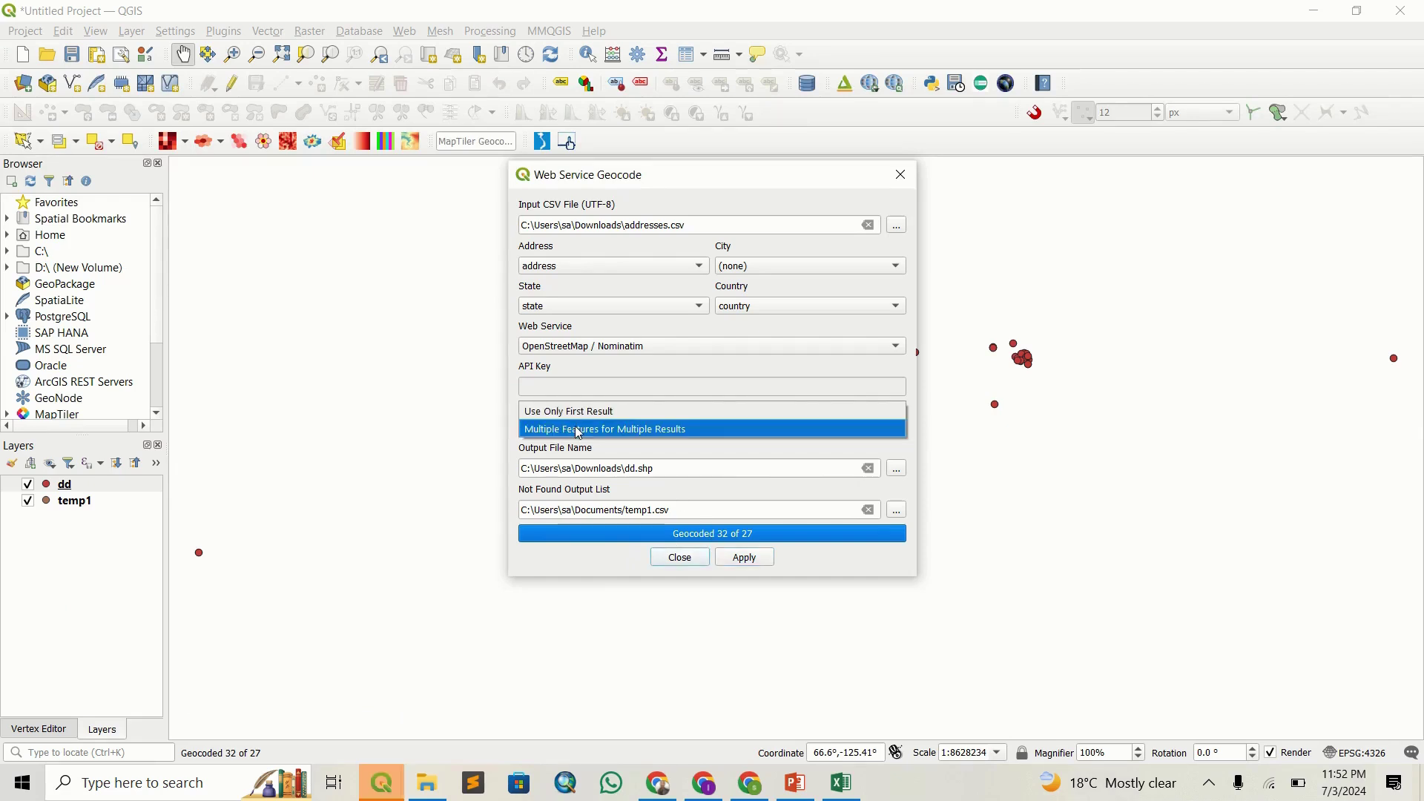
{"action": "left_click", "coordinate": [581, 430]}
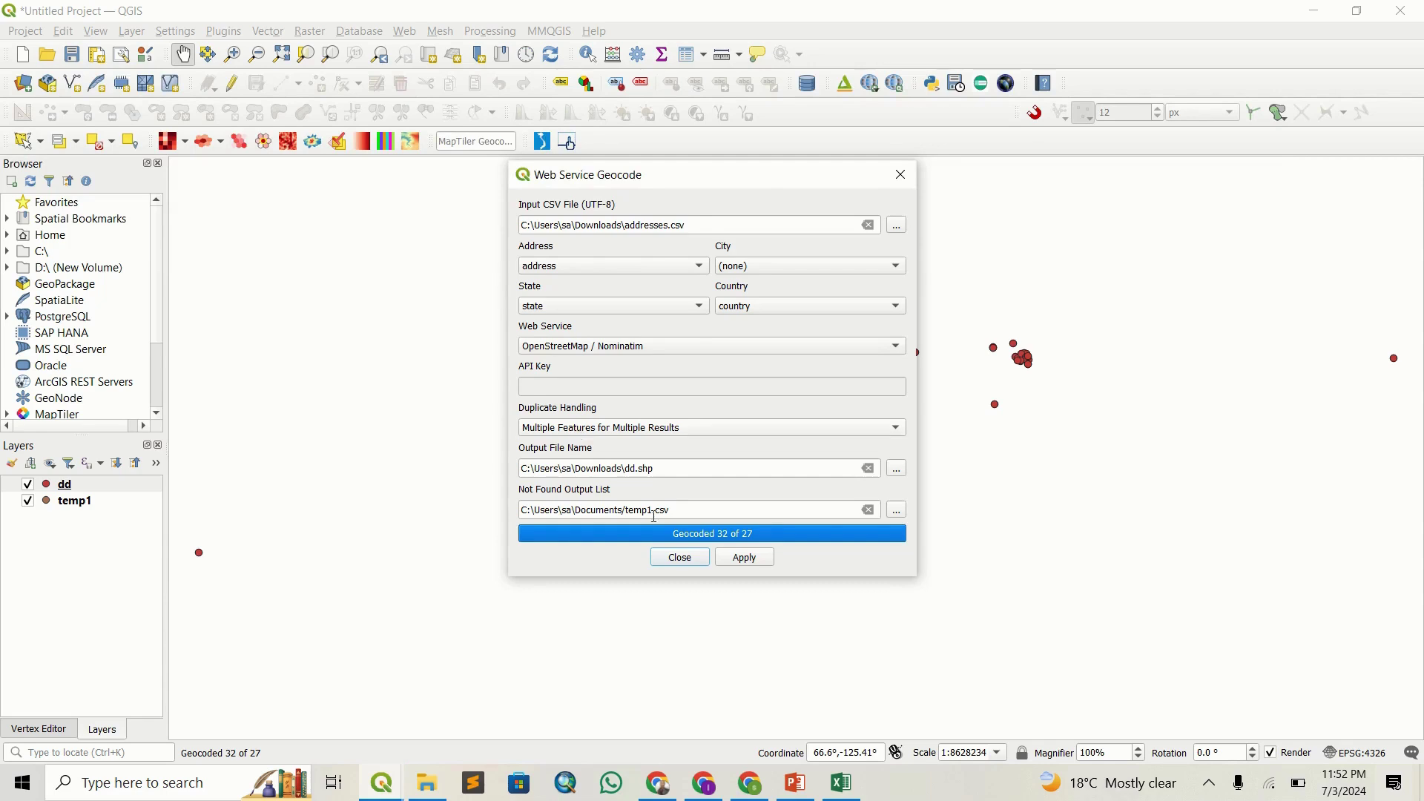
Close the dialog, hide dd, and zoom to temp1's extent and into the point cluster
{"action": "left_click", "coordinate": [683, 560]}
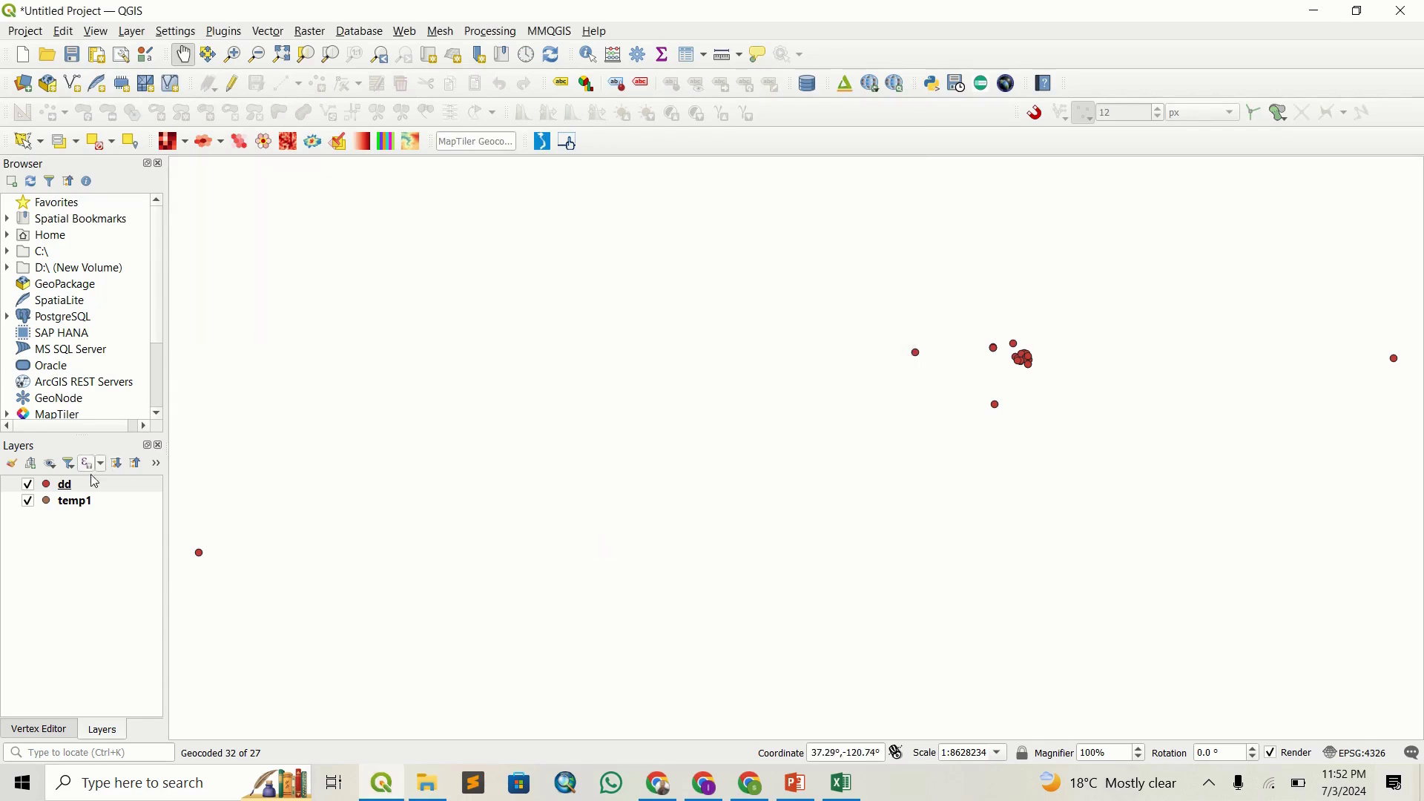
{"action": "left_click", "coordinate": [29, 487]}
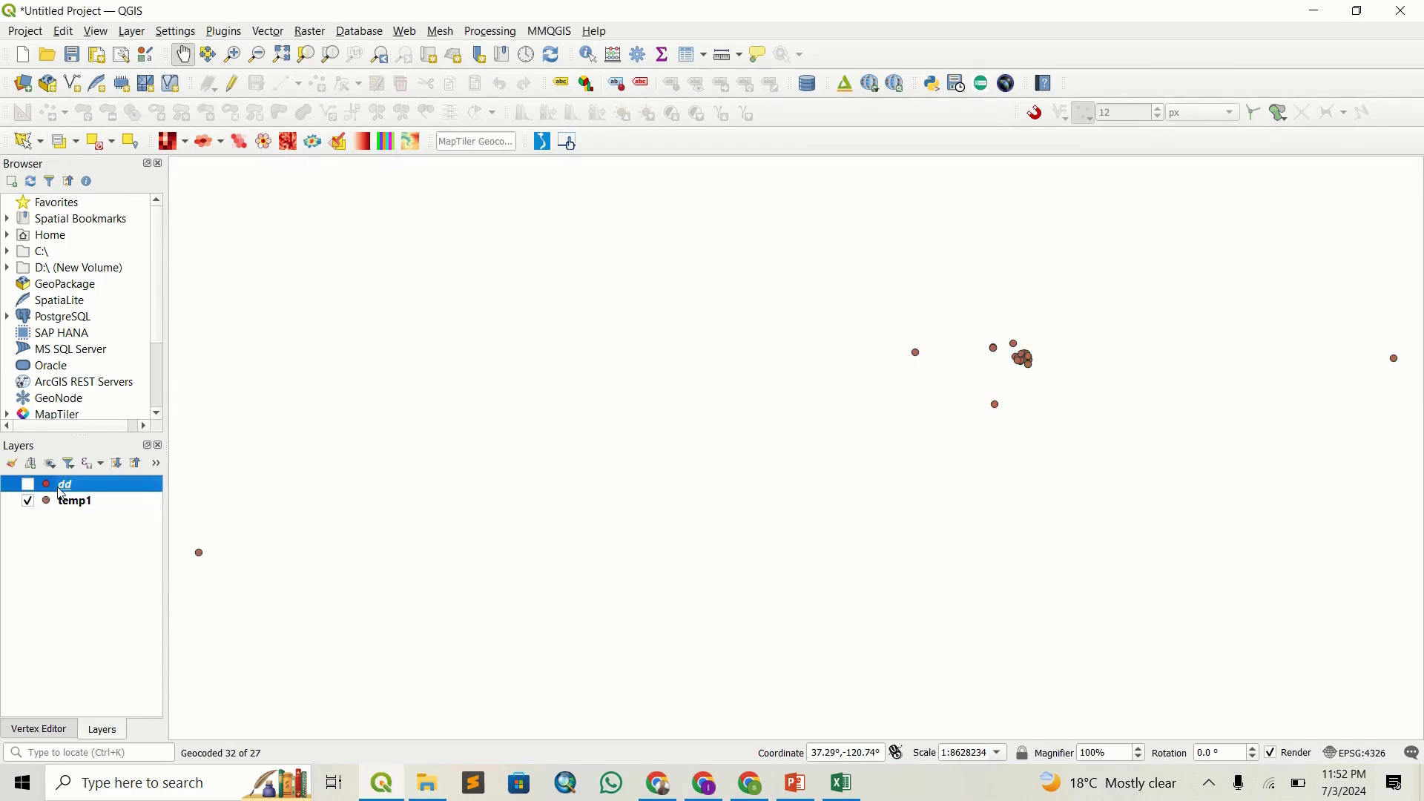
{"action": "right_click", "coordinate": [87, 503]}
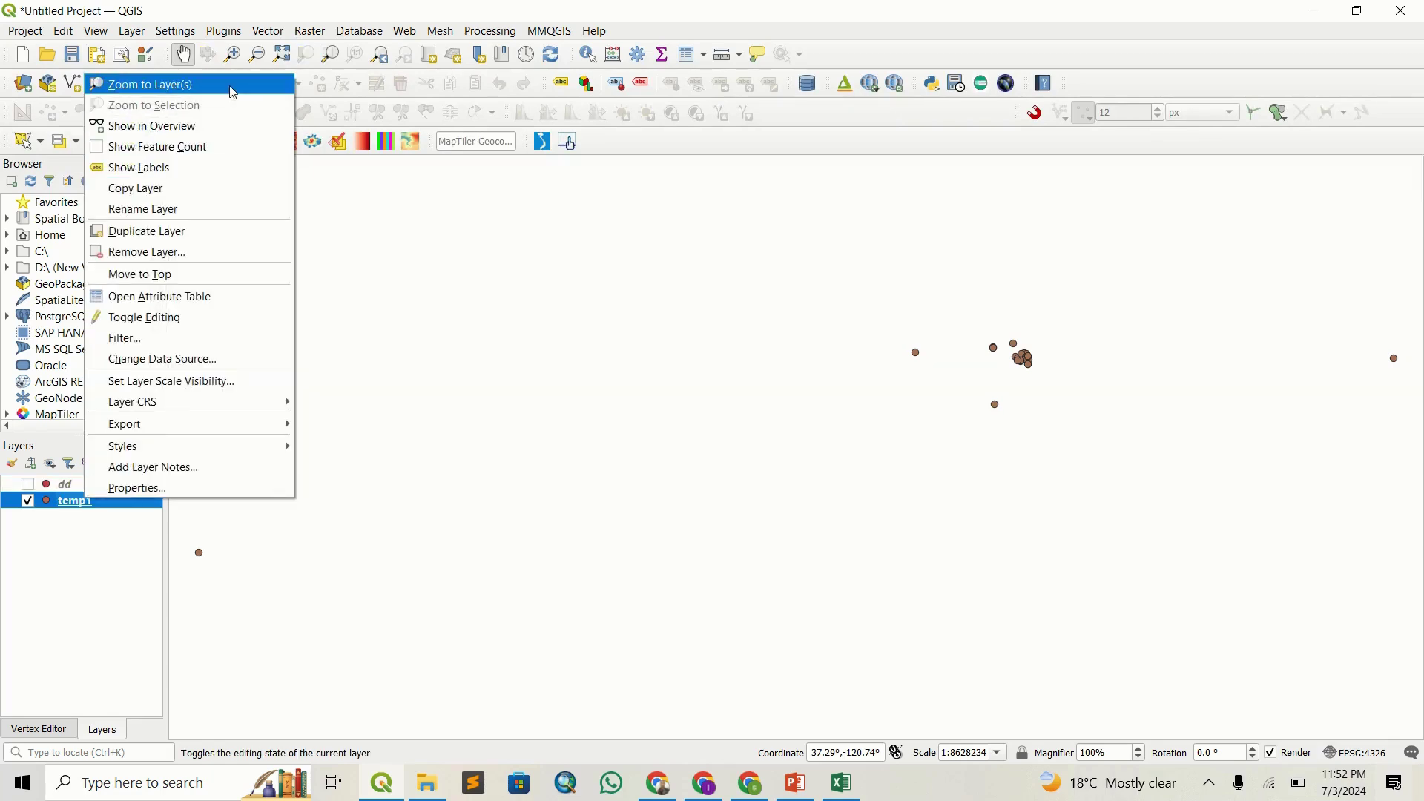
{"action": "left_click", "coordinate": [234, 93]}
{"action": "scroll", "coordinate": [1027, 327], "scroll_direction": "up", "scroll_amount": 5}
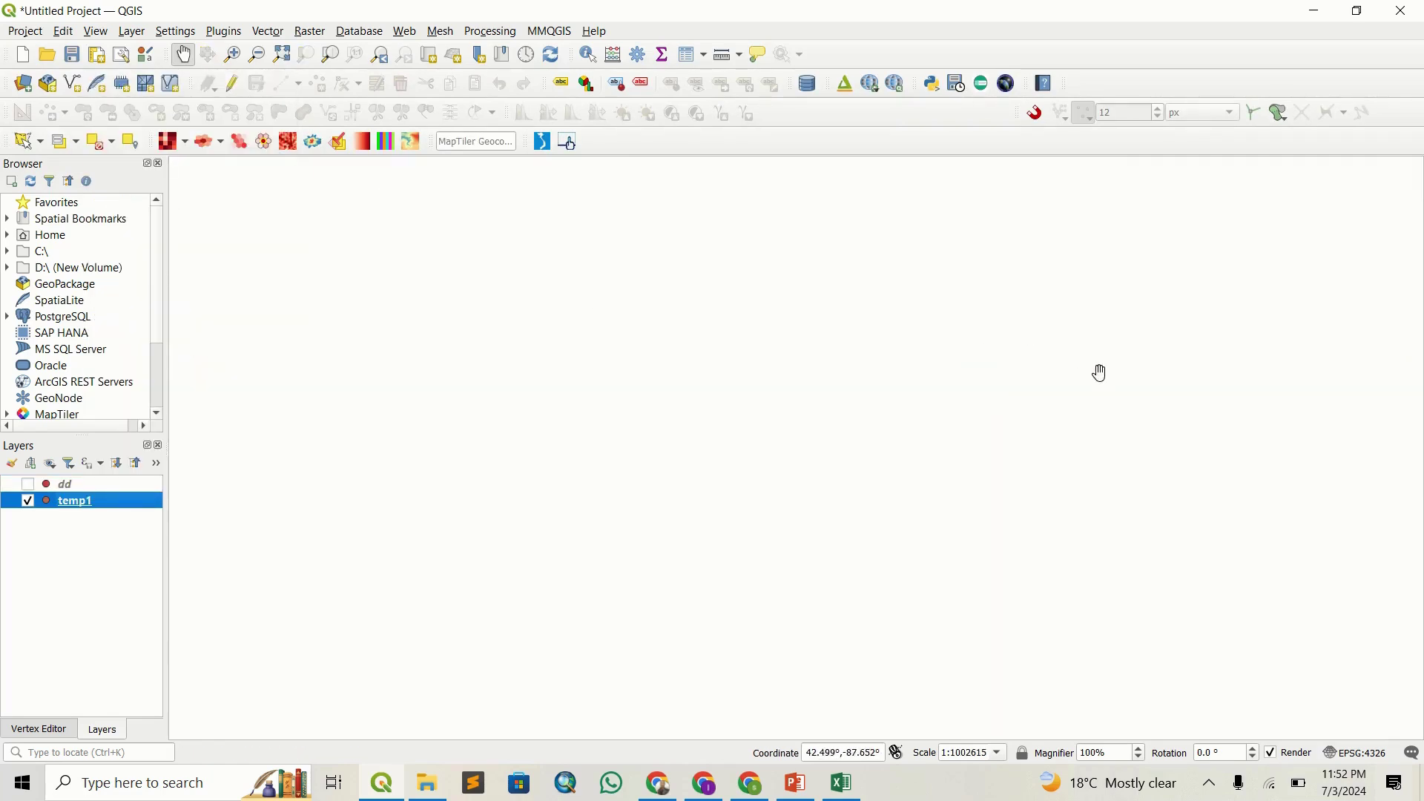
{"action": "scroll", "coordinate": [1093, 403], "scroll_direction": "down", "scroll_amount": 2}
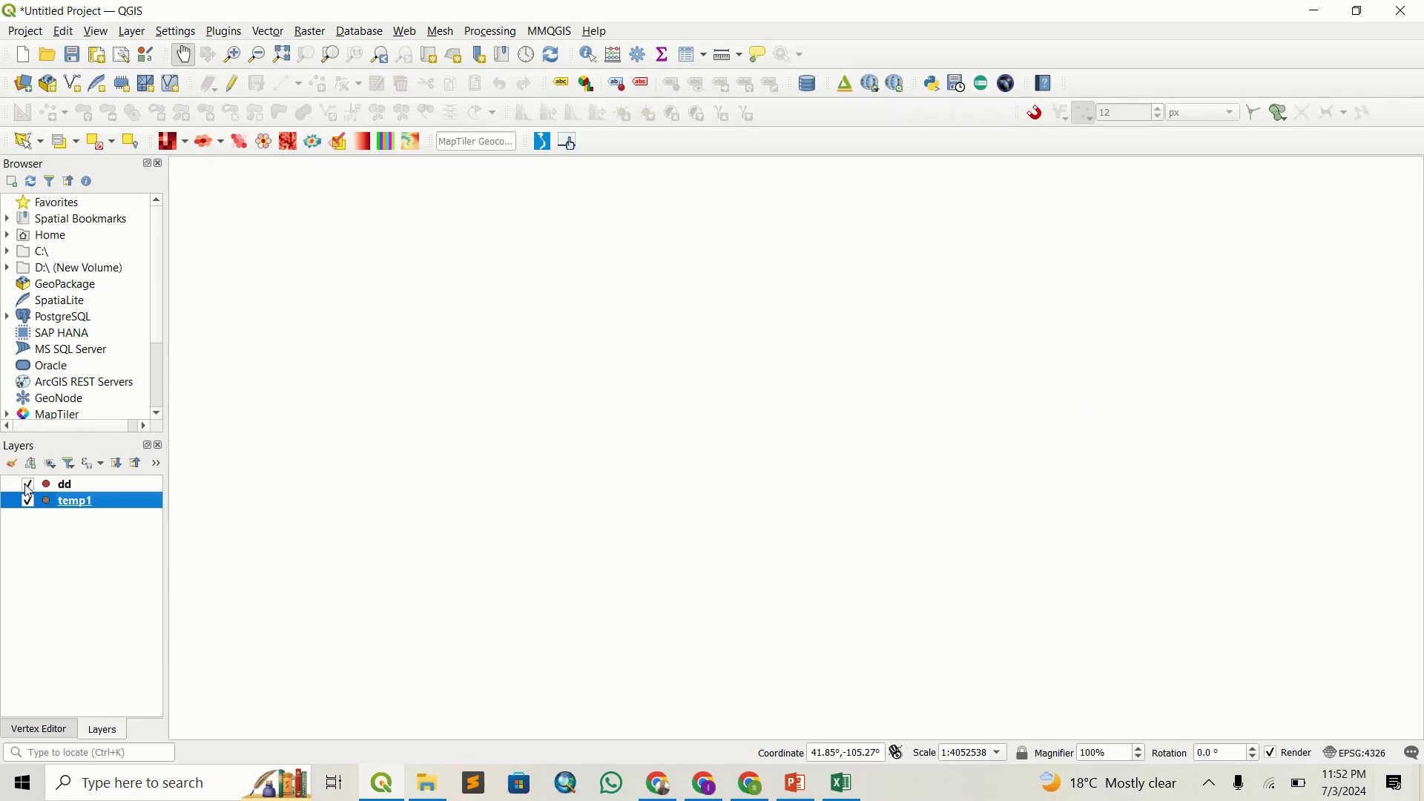
{"action": "scroll", "coordinate": [1021, 433], "scroll_direction": "up", "scroll_amount": 2}
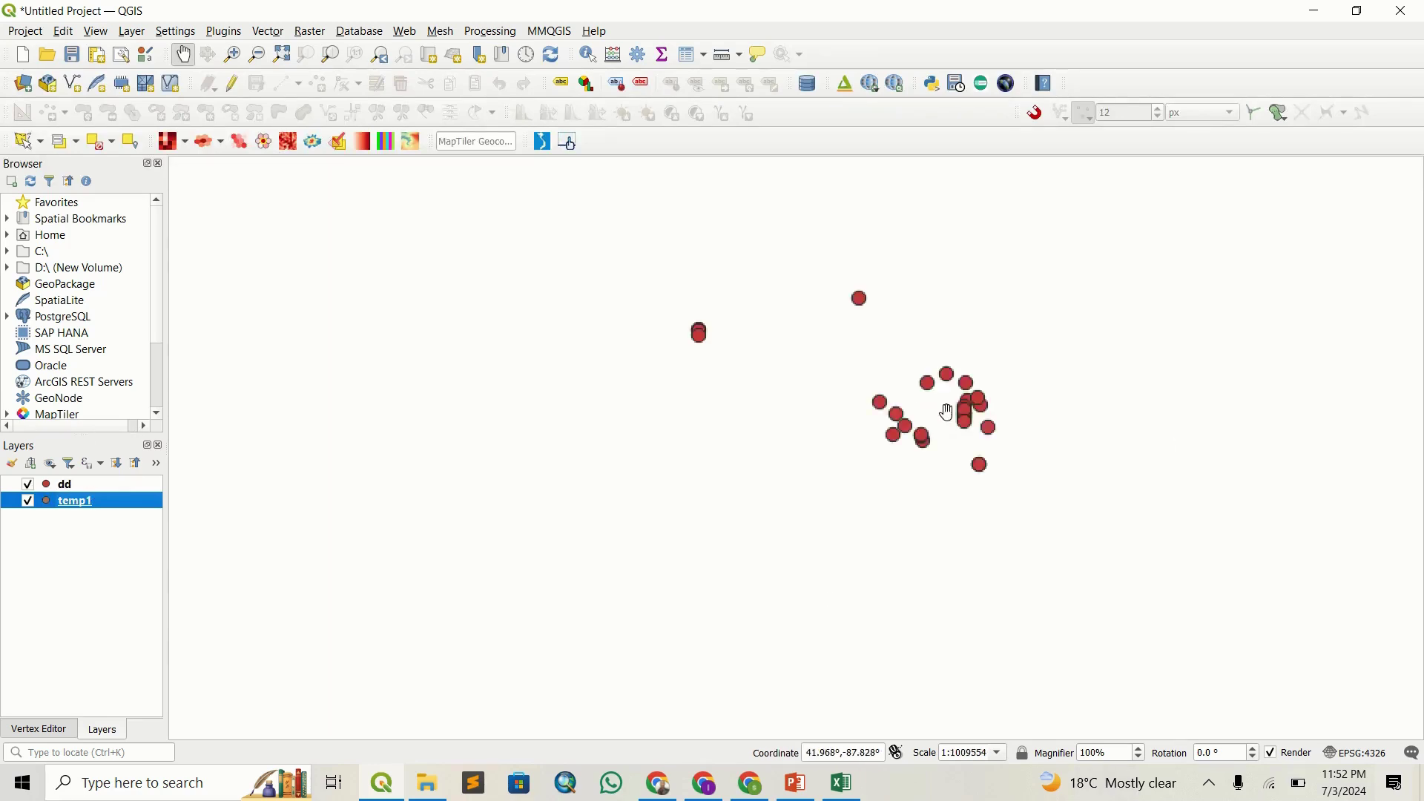
{"action": "scroll", "coordinate": [950, 412], "scroll_direction": "up", "scroll_amount": 5}
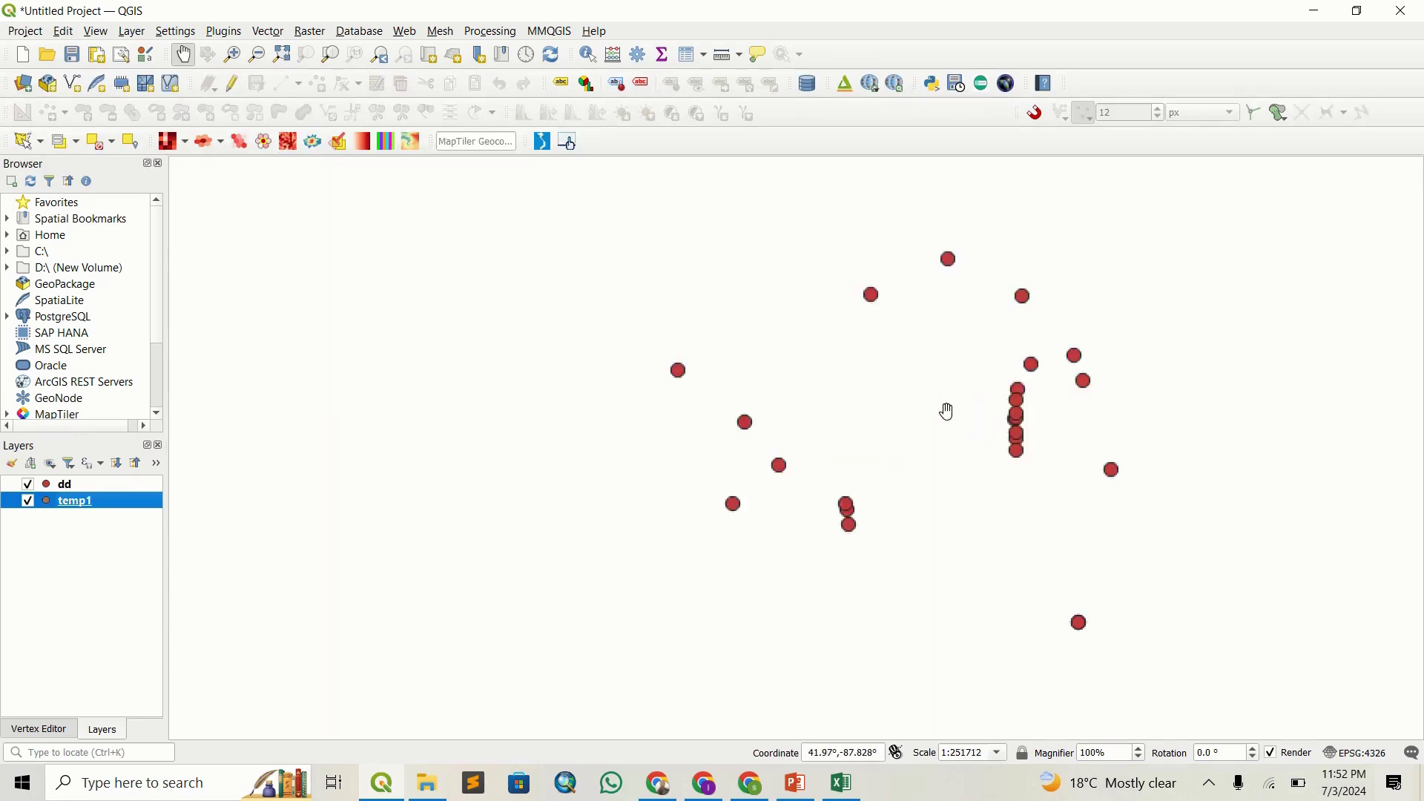
{"action": "left_click", "coordinate": [883, 411]}
{"action": "scroll", "coordinate": [881, 388], "scroll_direction": "down", "scroll_amount": 1}
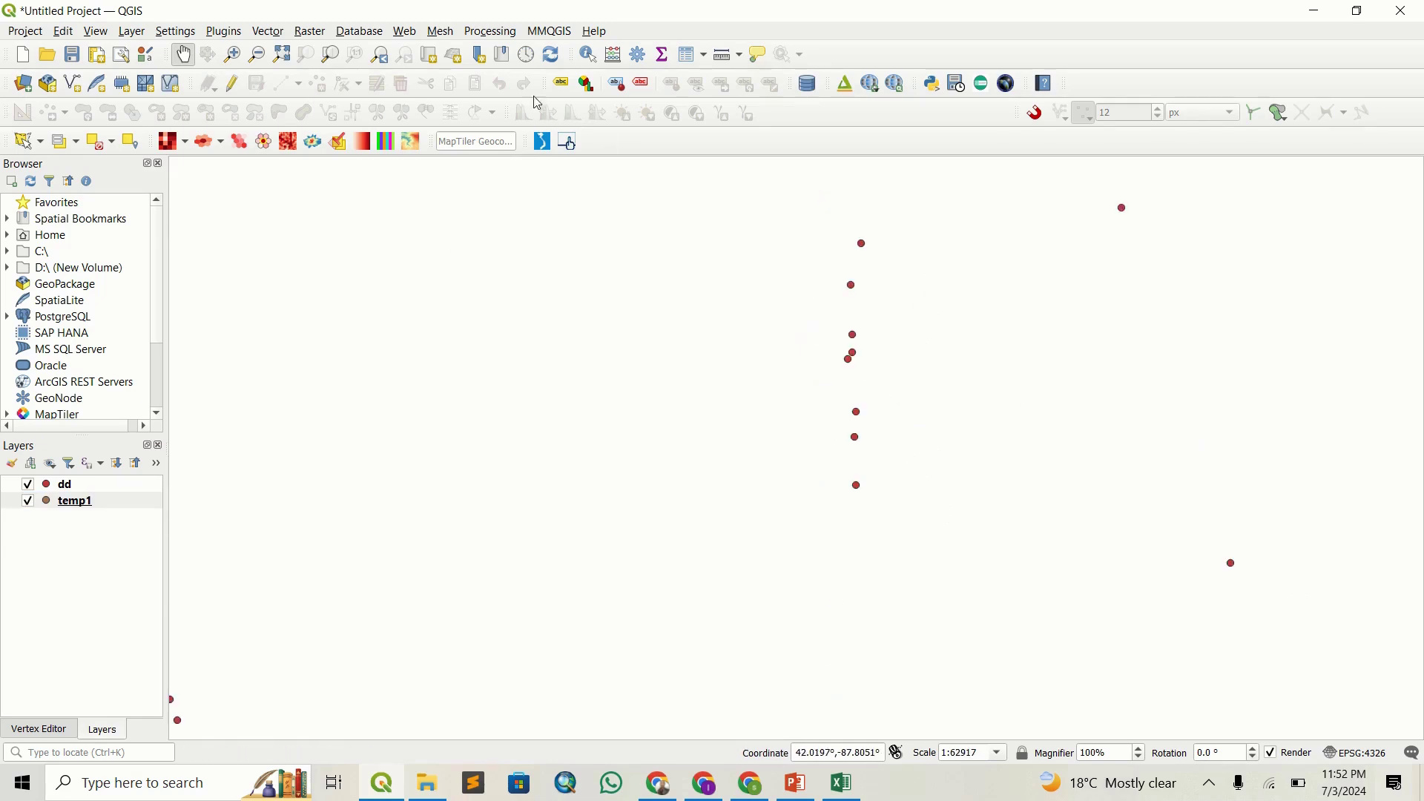
Add the OSM Standard basemap from QuickMapServices
{"action": "left_click", "coordinate": [407, 31]}
{"action": "mouse_move", "coordinate": [453, 72]}
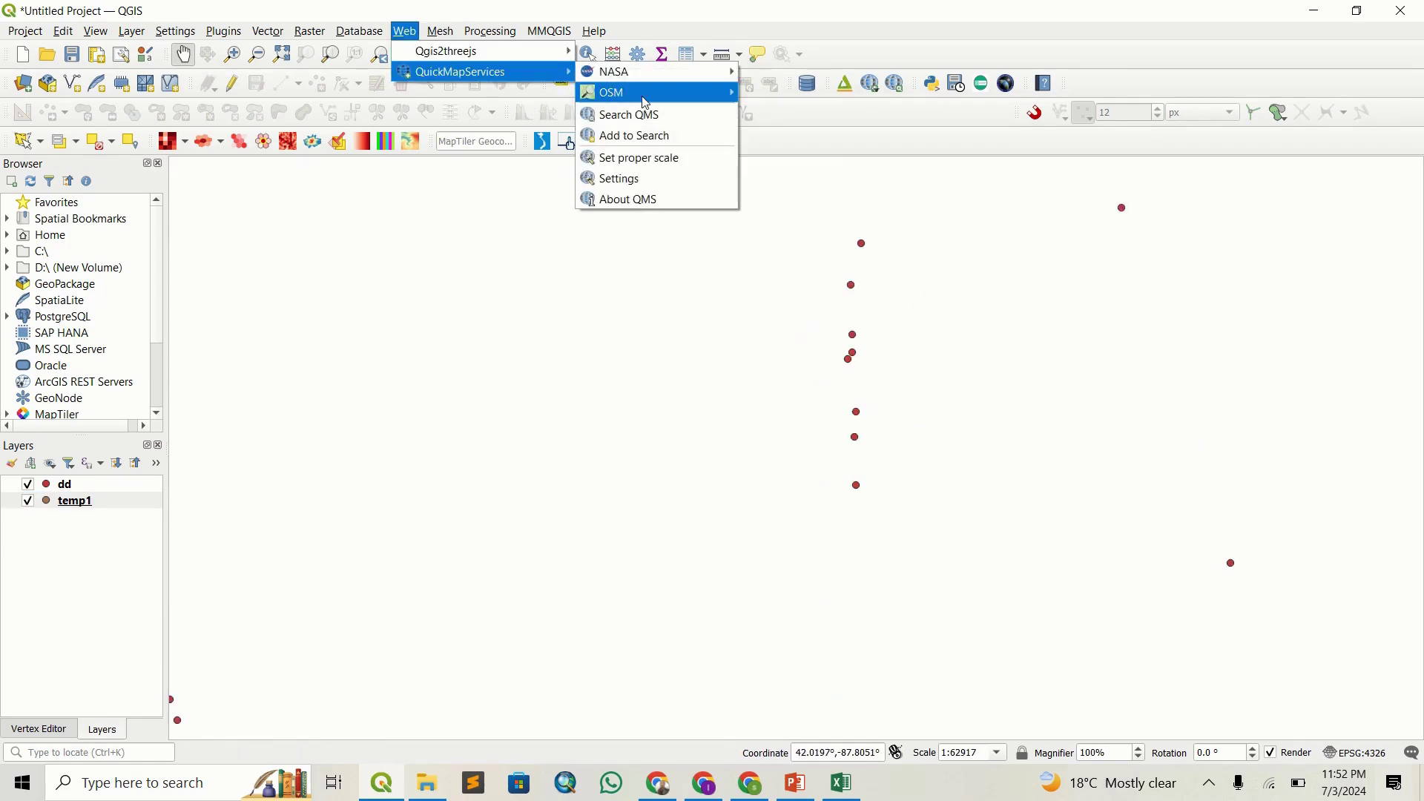
{"action": "mouse_move", "coordinate": [647, 93]}
{"action": "left_click", "coordinate": [766, 94]}
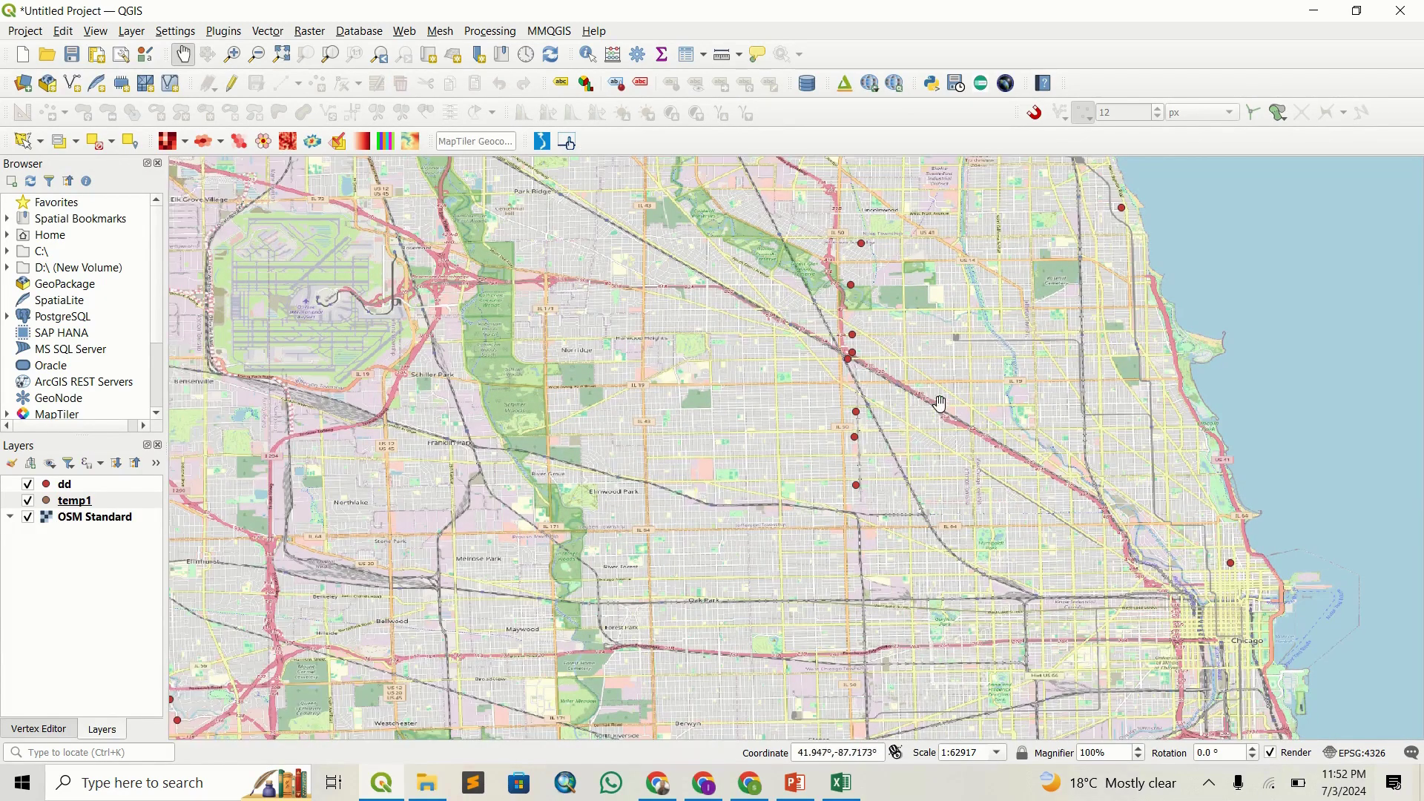
Pan and zoom so all dd and temp1 points across Chicago are in view
{"action": "left_click_drag", "start_coordinate": [938, 405], "coordinate": [882, 465]}
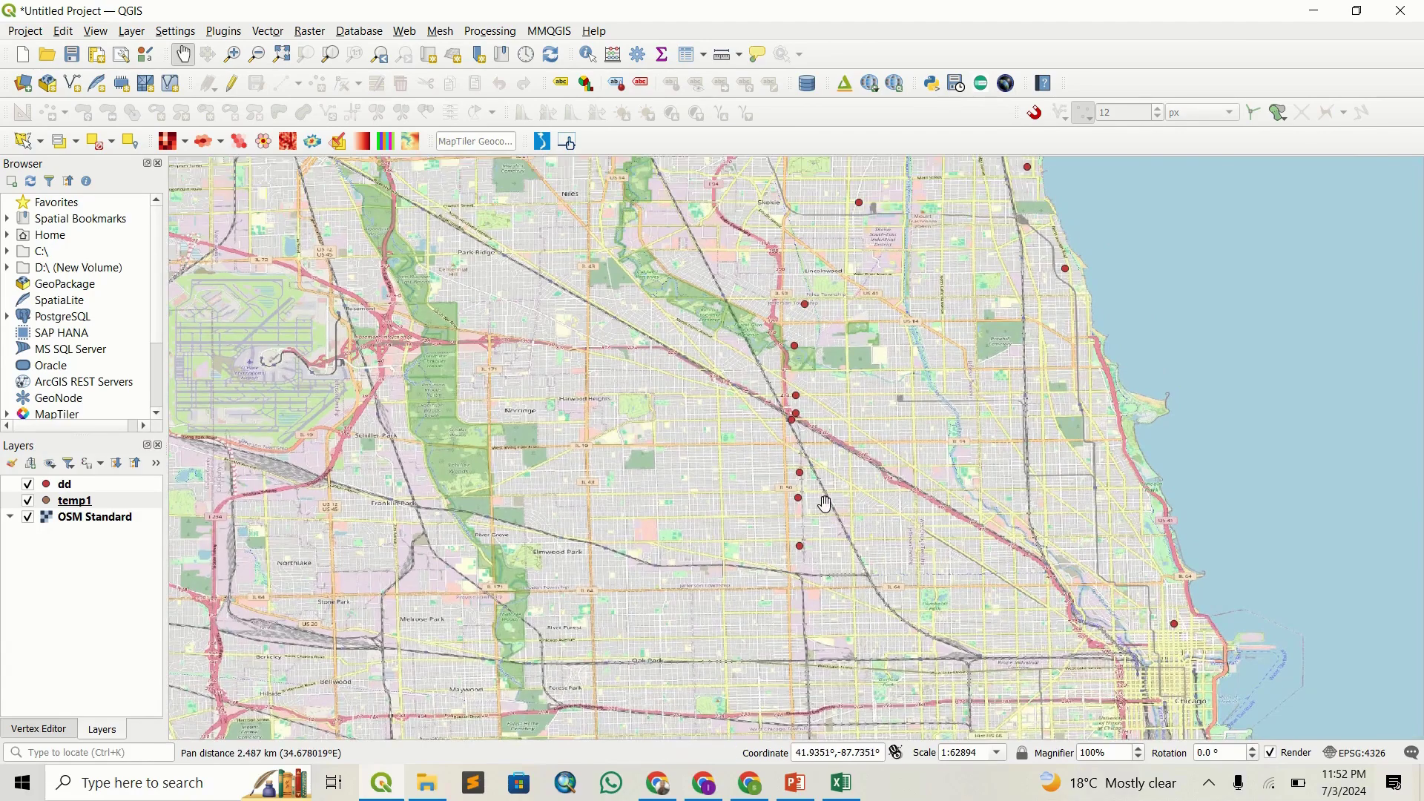
{"action": "scroll", "coordinate": [823, 504], "scroll_direction": "up", "scroll_amount": 1}
{"action": "scroll", "coordinate": [775, 524], "scroll_direction": "up", "scroll_amount": 1}
{"action": "left_click_drag", "start_coordinate": [831, 439], "coordinate": [855, 649]}
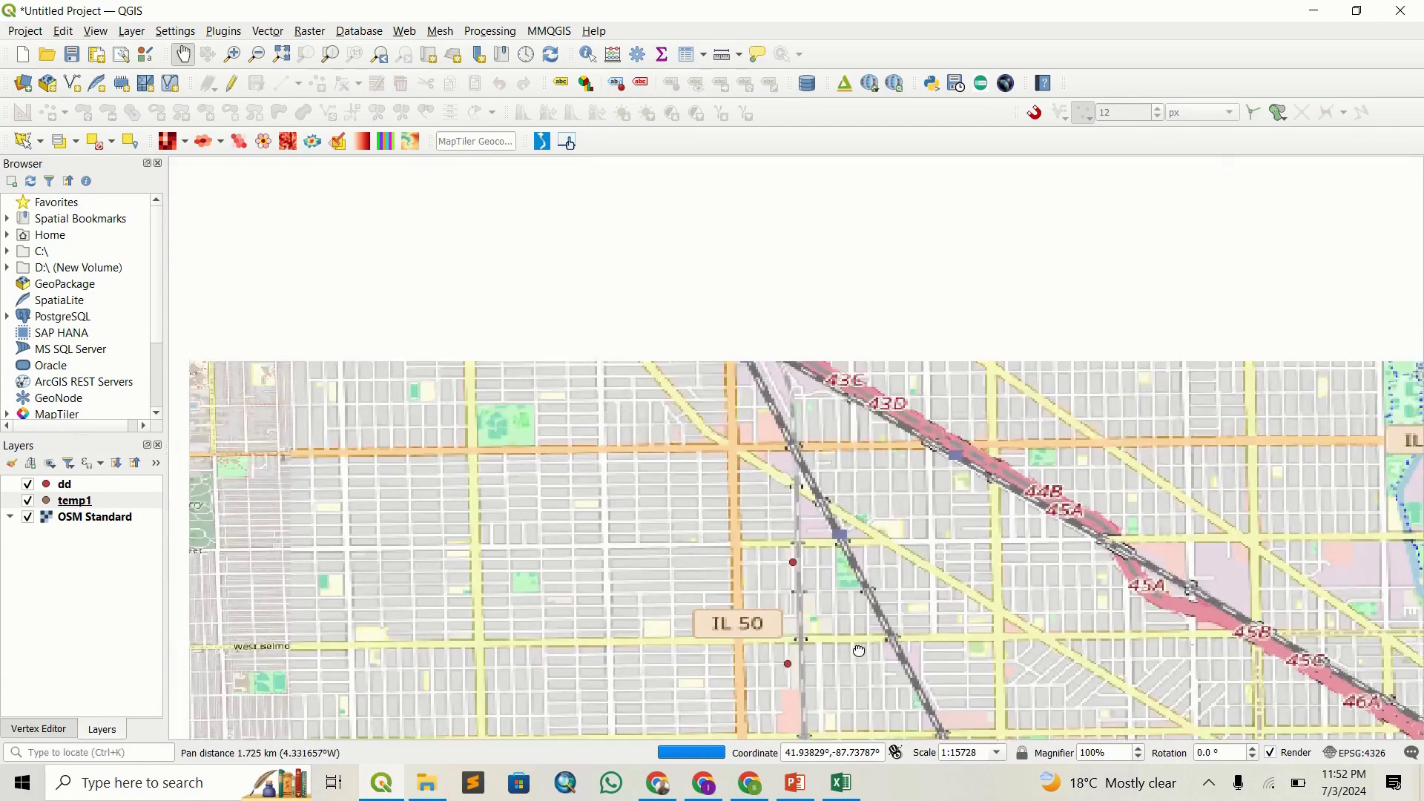
{"action": "scroll", "coordinate": [778, 474], "scroll_direction": "down", "scroll_amount": 2}
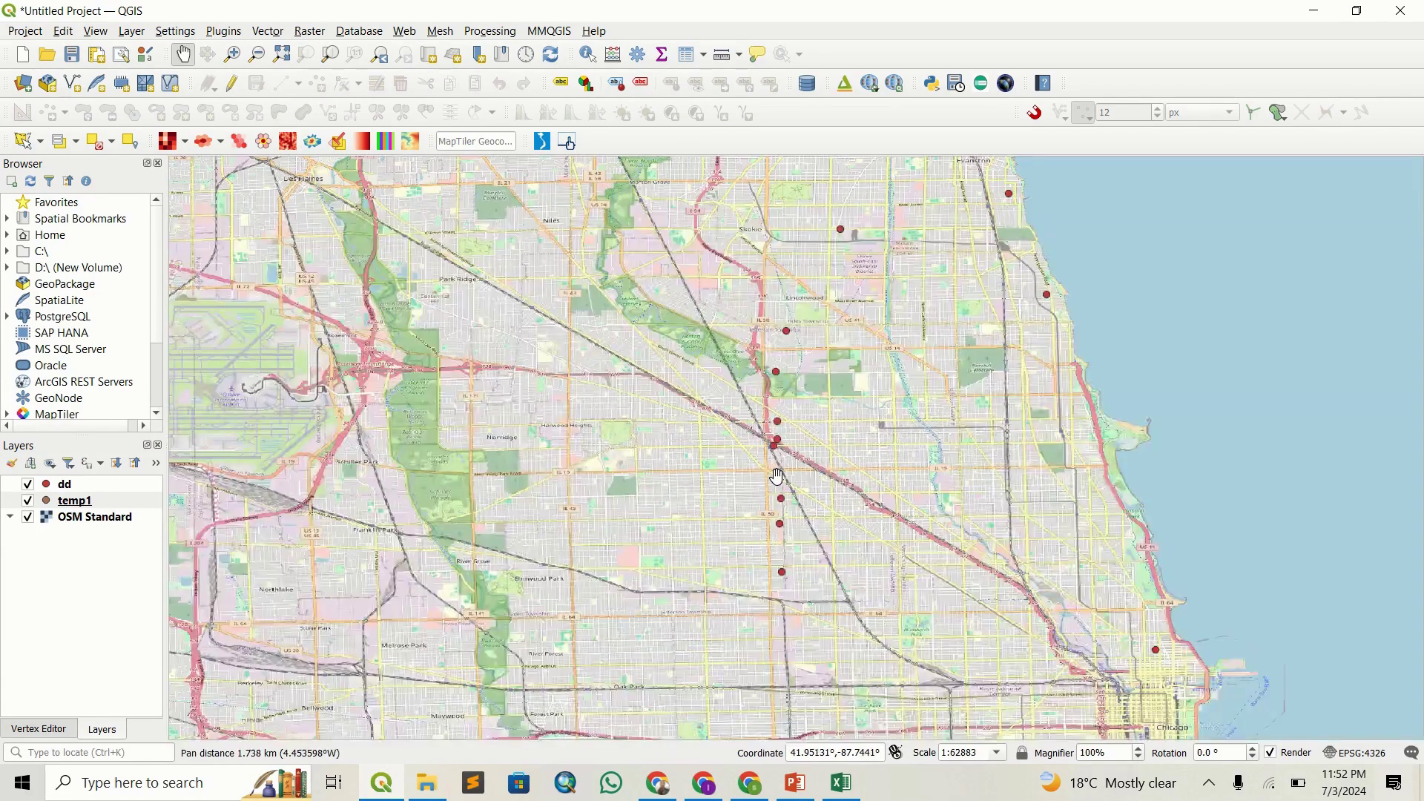
{"action": "left_click_drag", "start_coordinate": [819, 584], "coordinate": [902, 472]}
{"action": "scroll", "coordinate": [901, 473], "scroll_direction": "down", "scroll_amount": 1}
{"action": "left_click_drag", "start_coordinate": [505, 594], "coordinate": [709, 527]}
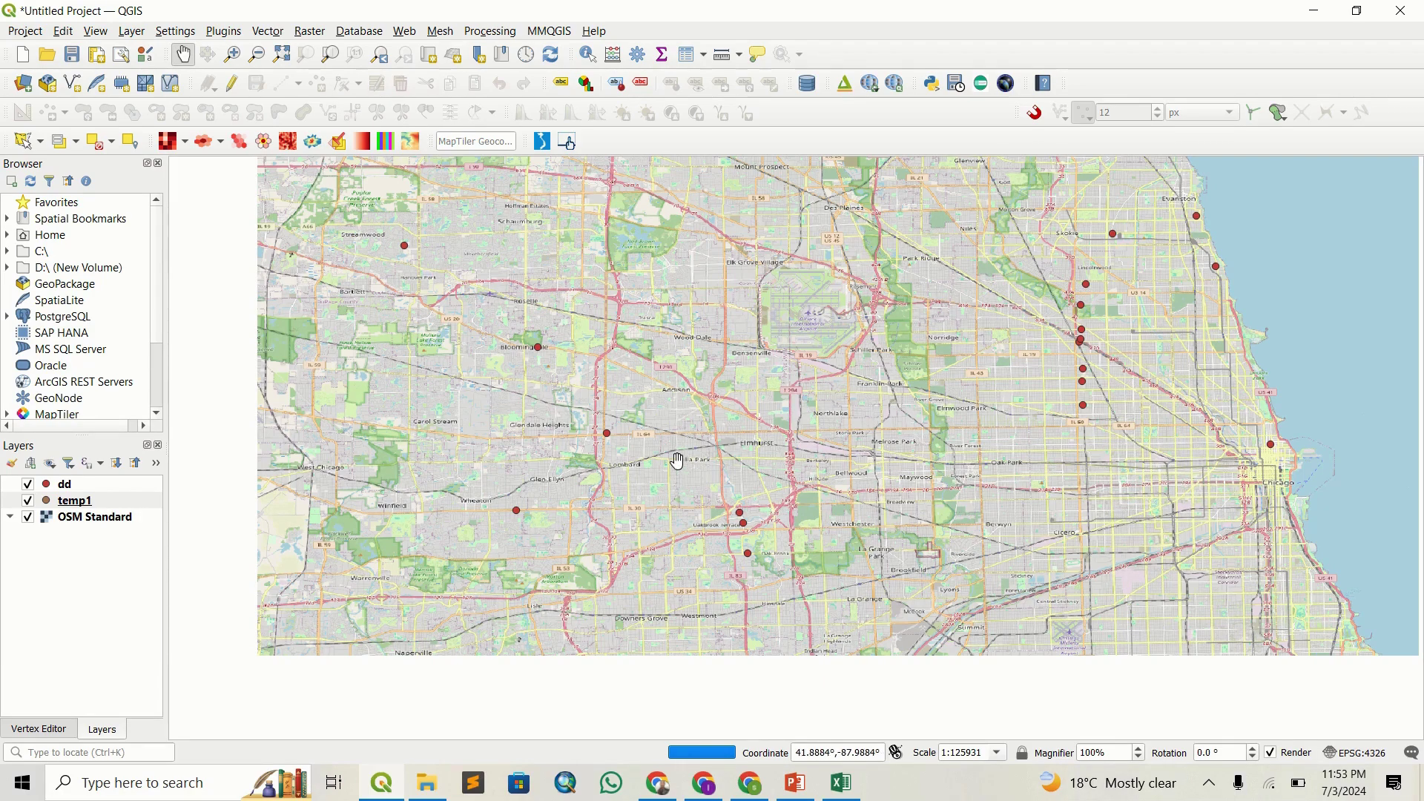
{"action": "left_click_drag", "start_coordinate": [656, 501], "coordinate": [653, 484]}
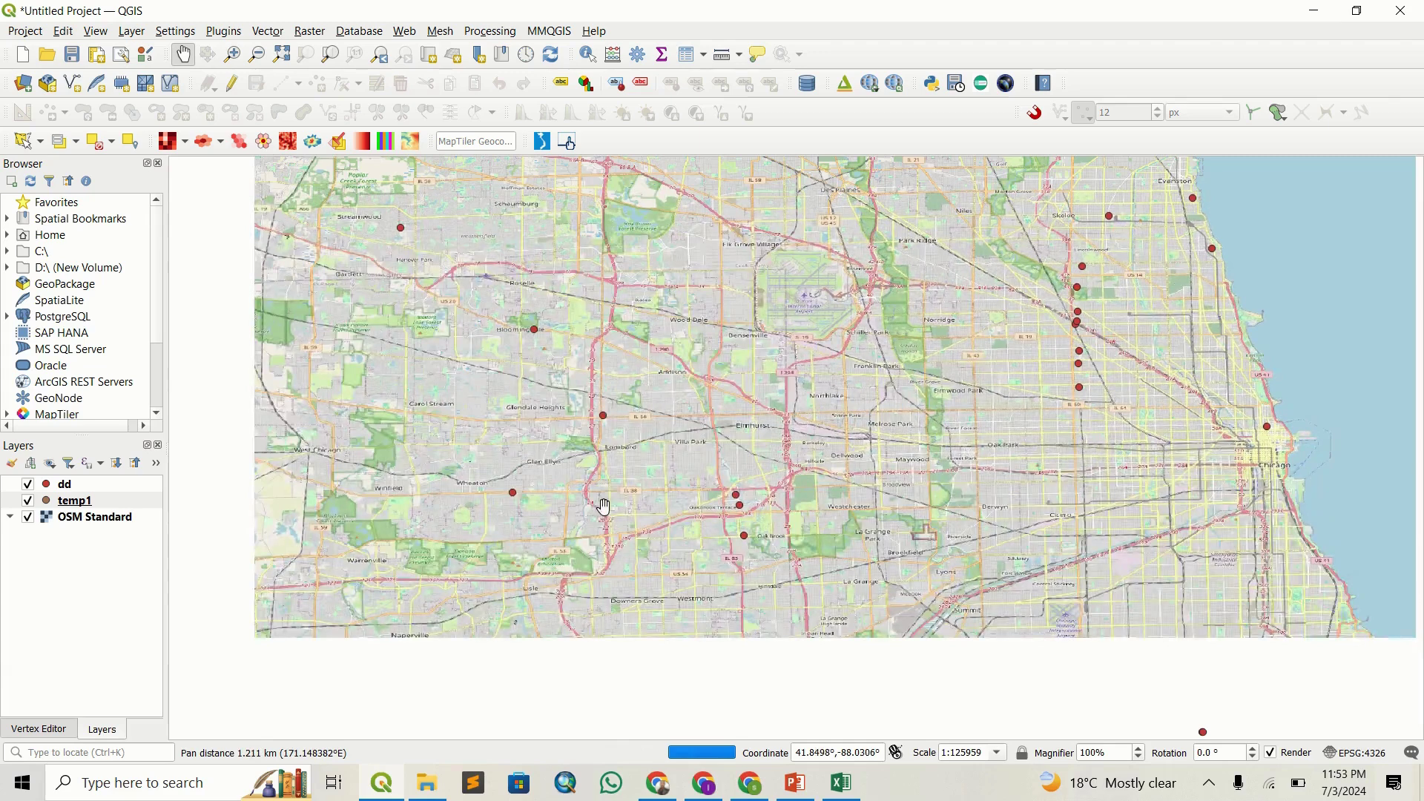